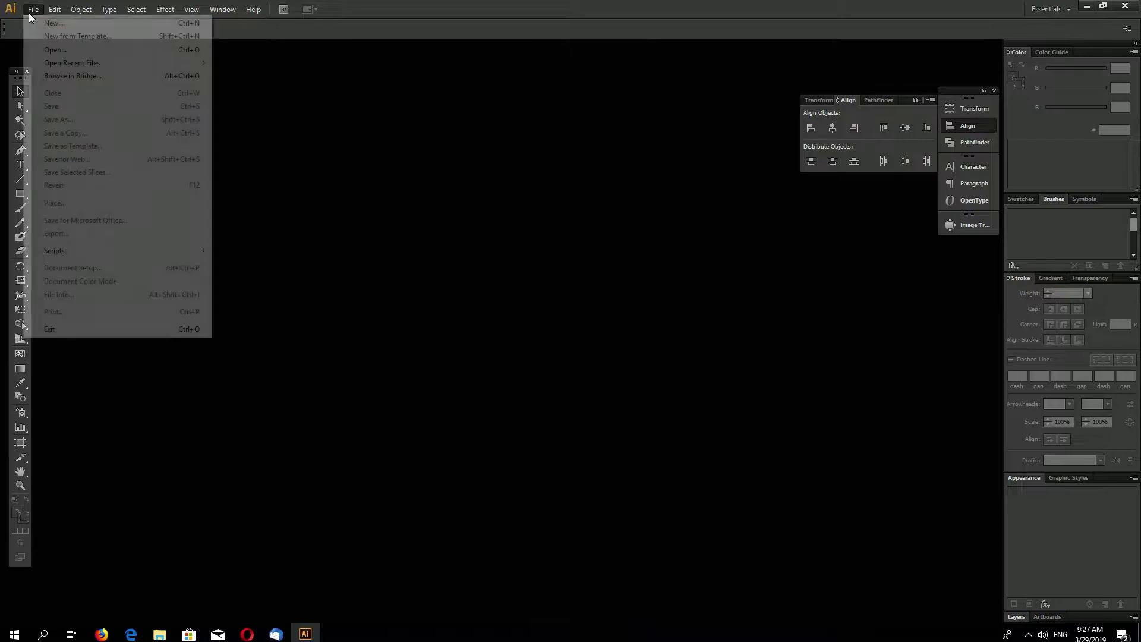
- Create the new document and add the word TEXT to the artboard, scaled up to about 69 pt
{"action": "left_click", "coordinate": [593, 482]}
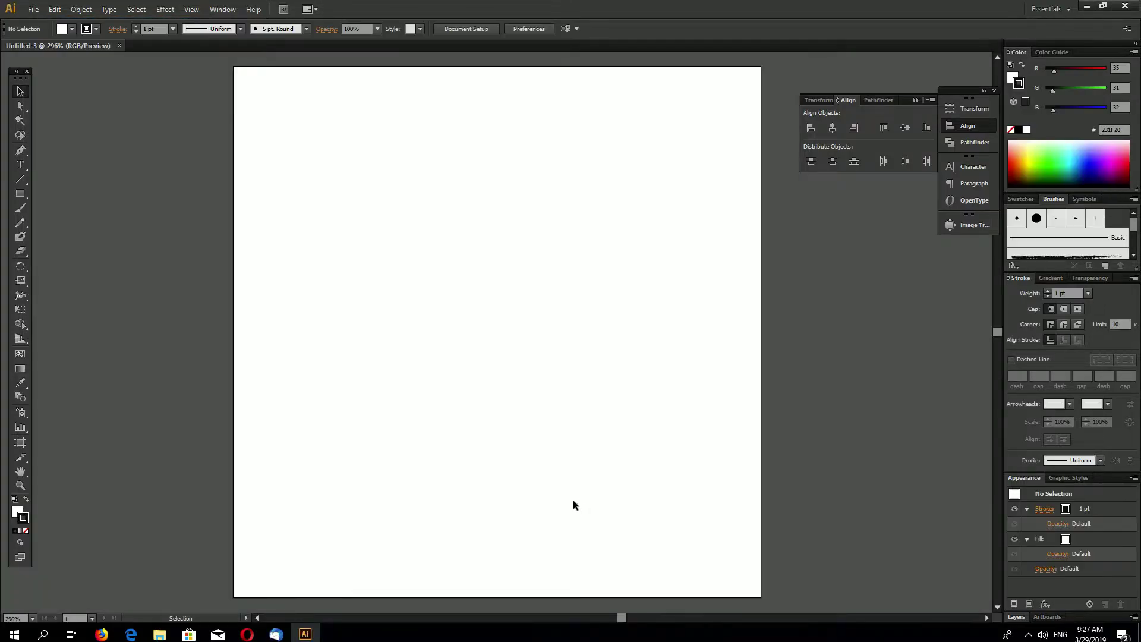
{"action": "left_click", "coordinate": [19, 164]}
{"action": "left_click", "coordinate": [345, 272]}
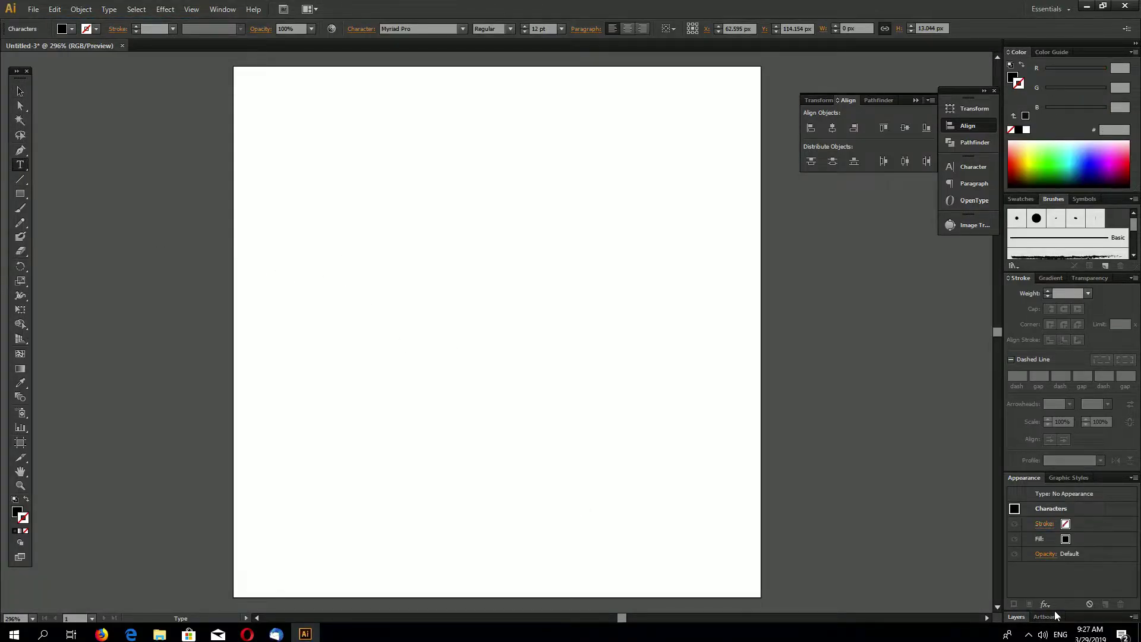
{"action": "type", "text": "TEXT"}
{"action": "key", "text": "Escape"}
{"action": "left_click_drag", "start_coordinate": [389, 282], "coordinate": [595, 440]}
- Set the text's font style to Bold and enlarge it to about 78 pt
{"action": "left_click", "coordinate": [510, 28]}
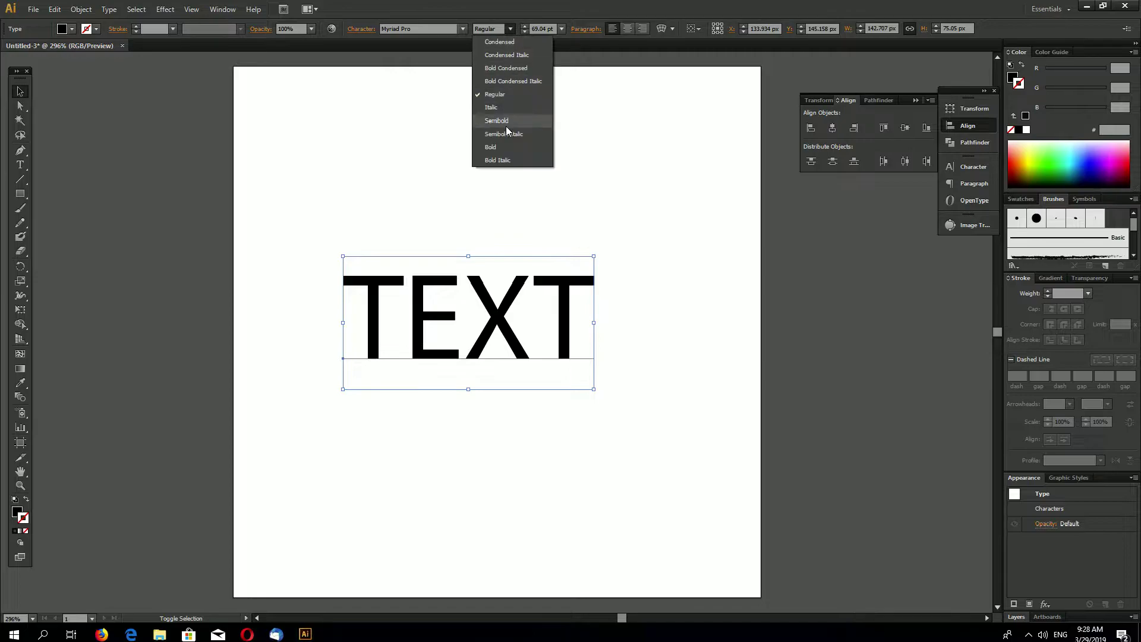
{"action": "left_click", "coordinate": [500, 147]}
{"action": "left_click_drag", "start_coordinate": [619, 325], "coordinate": [659, 326]}
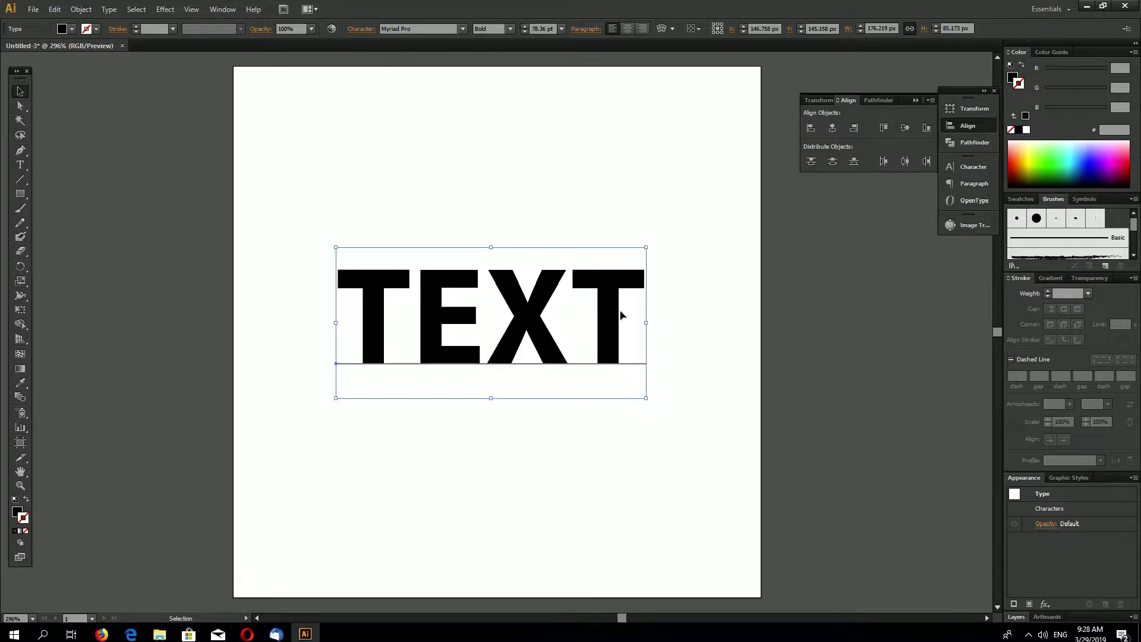
- Expand the bold text into outlined shapes and deselect it
{"action": "left_click", "coordinate": [79, 9]}
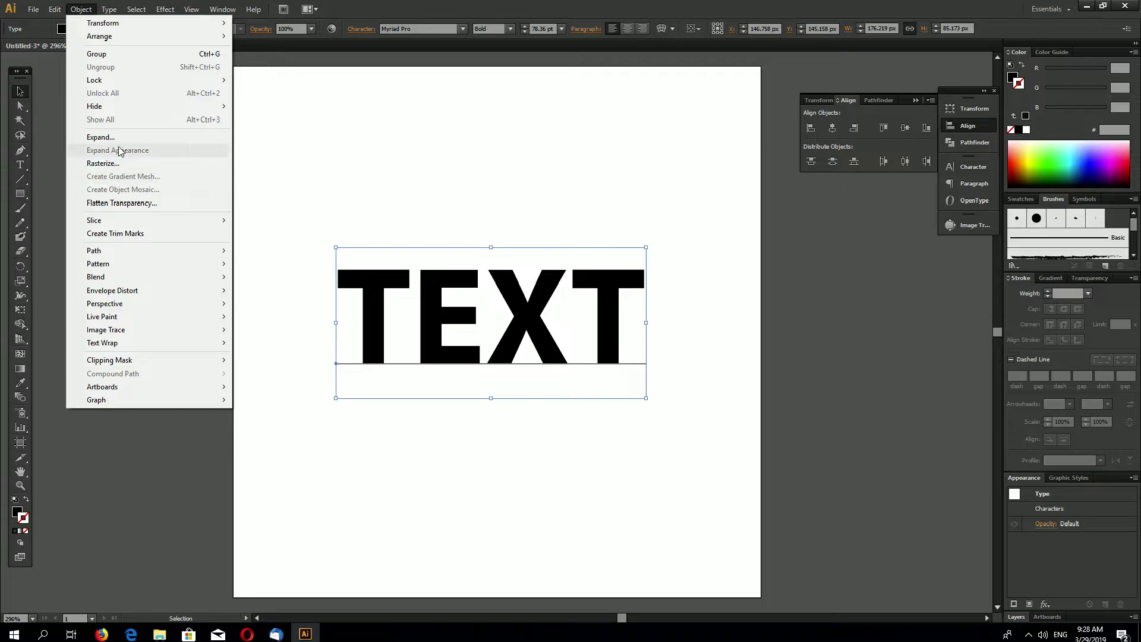
{"action": "left_click", "coordinate": [104, 138]}
{"action": "left_click", "coordinate": [545, 382]}
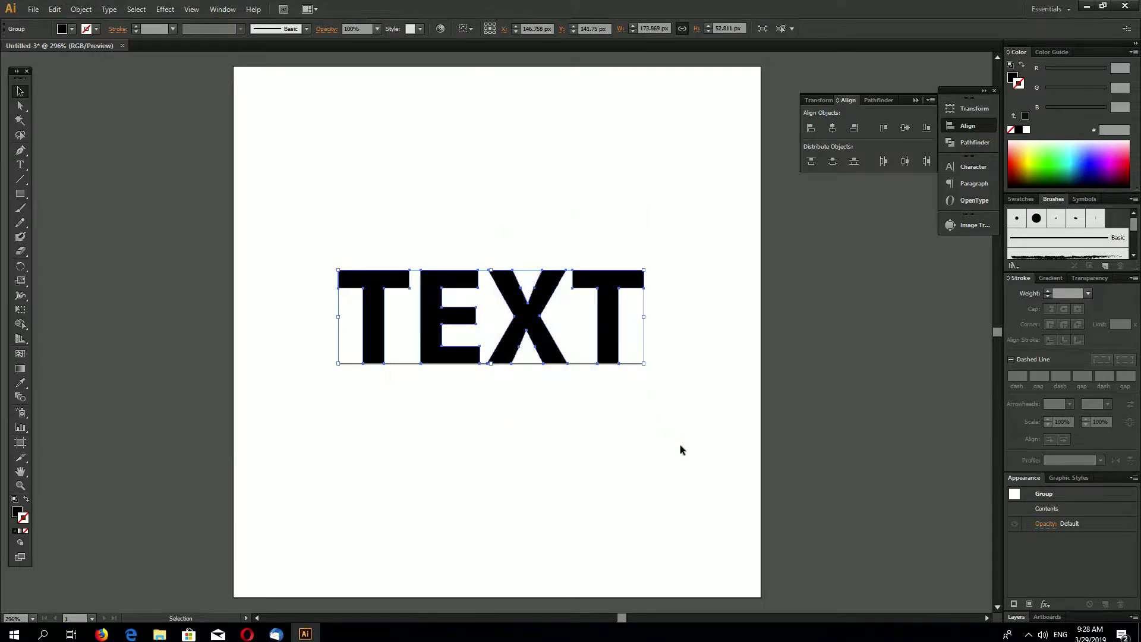
{"action": "left_click", "coordinate": [664, 445]}
- Duplicate the outlined text and offset the copy about 27 px right and 24 px down from the original
{"action": "key", "text": "ctrl+plus"}
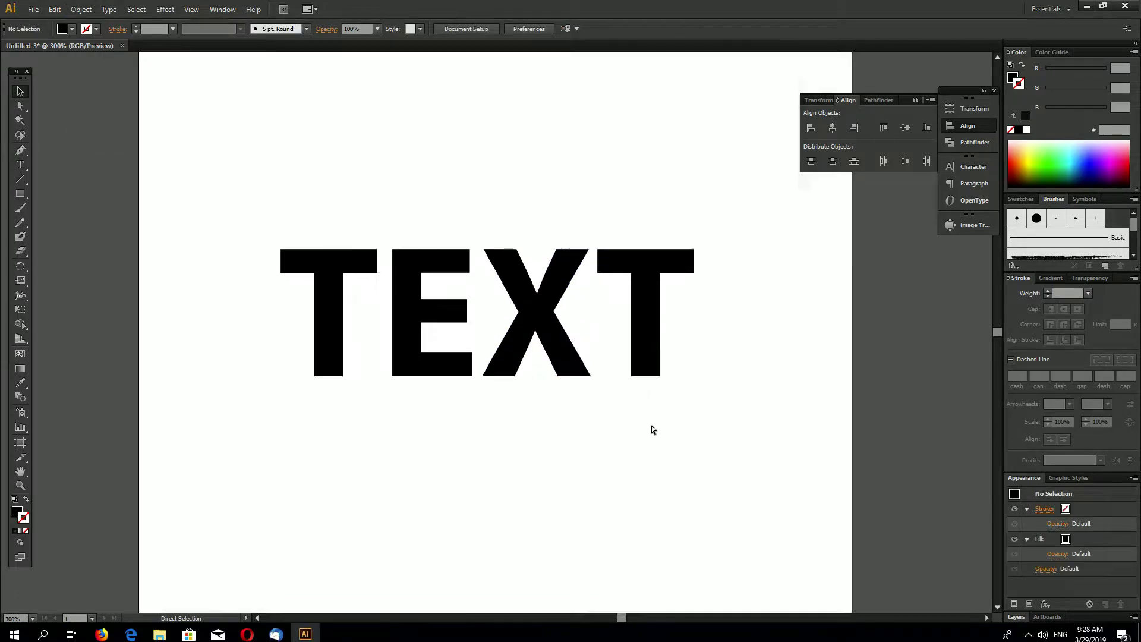
{"action": "key", "text": "ctrl+a"}
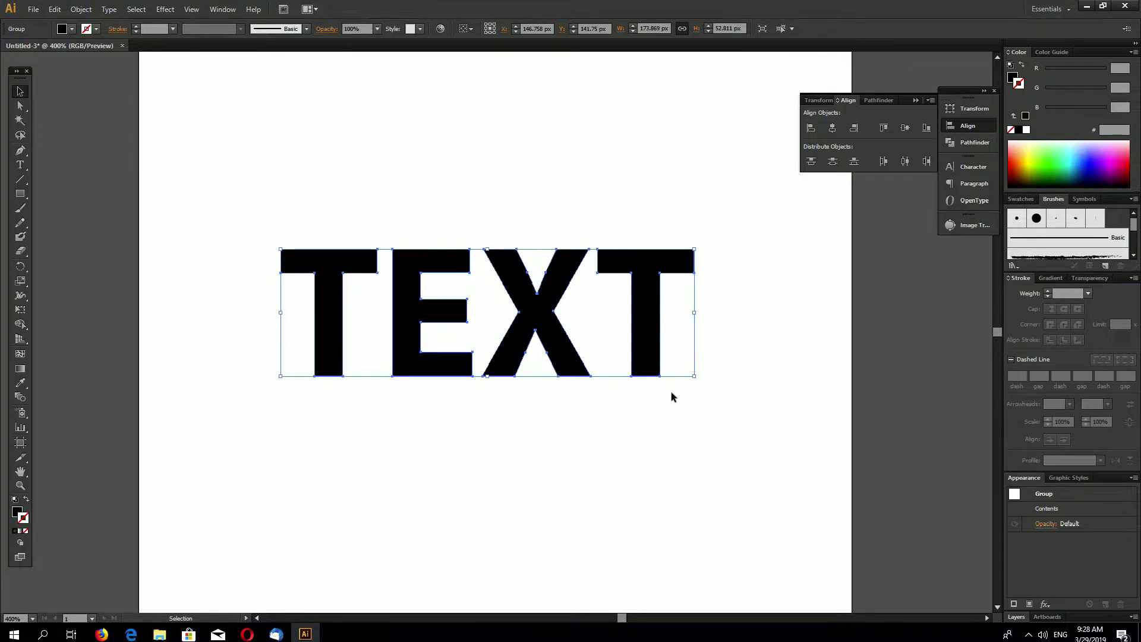
{"action": "left_click_drag", "start_coordinate": [648, 351], "coordinate": [666, 383]}
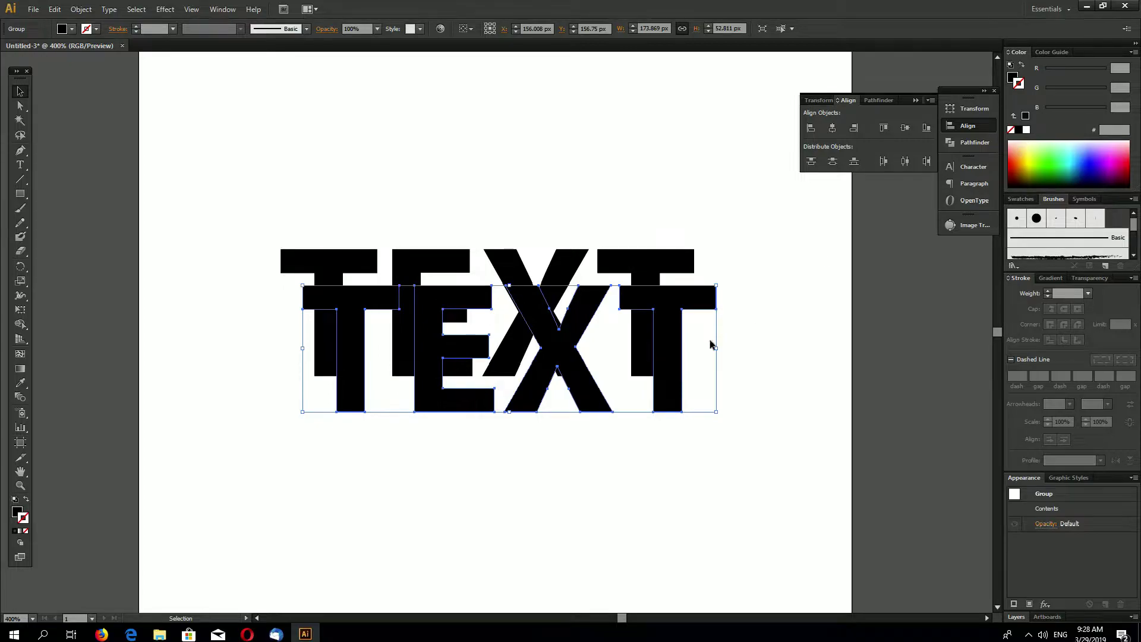
{"action": "left_click_drag", "start_coordinate": [676, 363], "coordinate": [716, 391]}
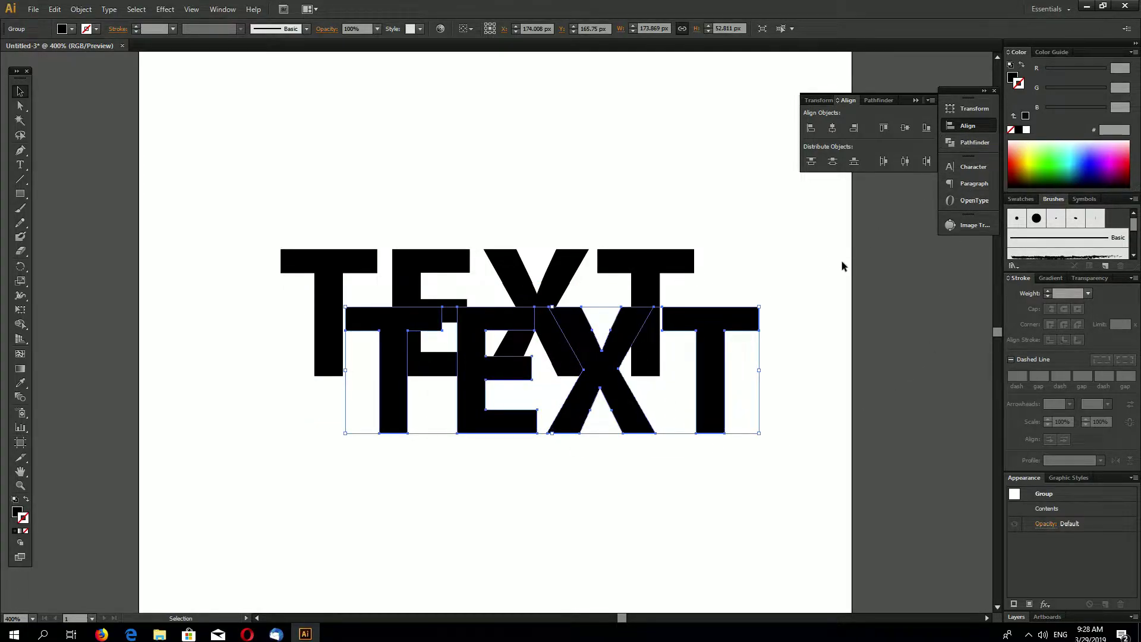
- Fill the offset copy with white and send it to the back, behind the black text
{"action": "left_click", "coordinate": [1026, 129]}
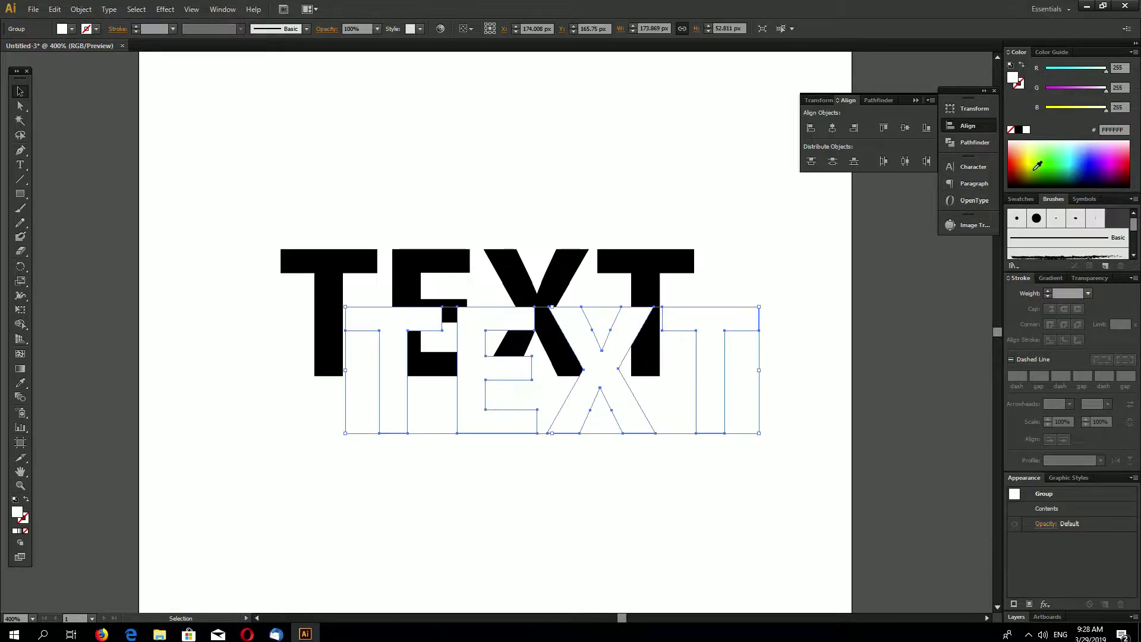
{"action": "left_click", "coordinate": [81, 10]}
{"action": "left_click", "coordinate": [90, 12]}
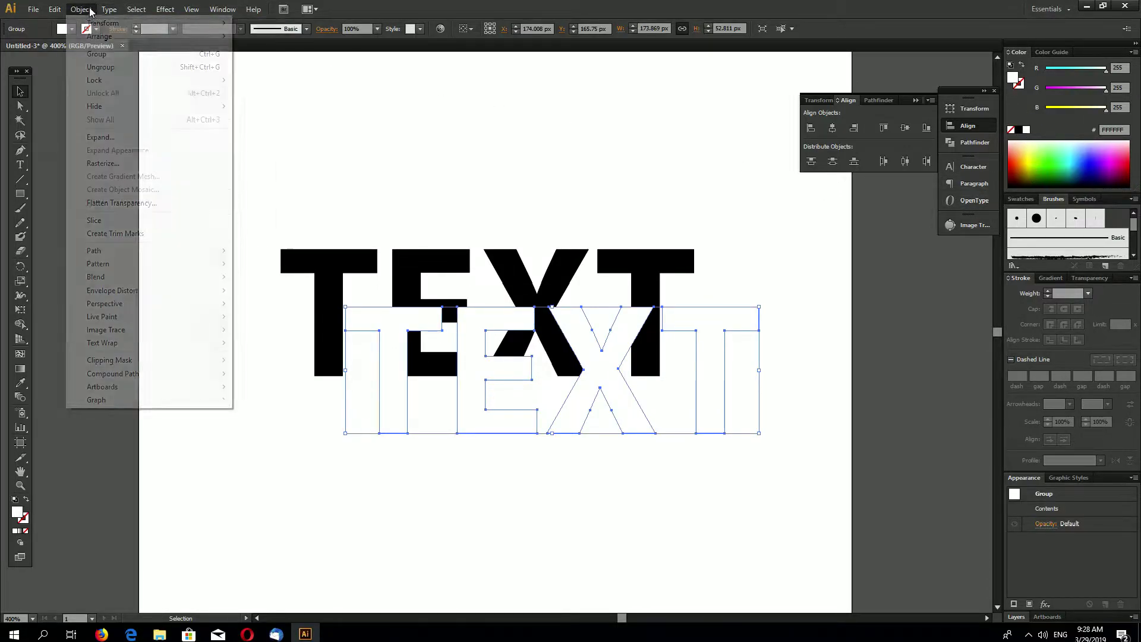
{"action": "mouse_move", "coordinate": [99, 36]}
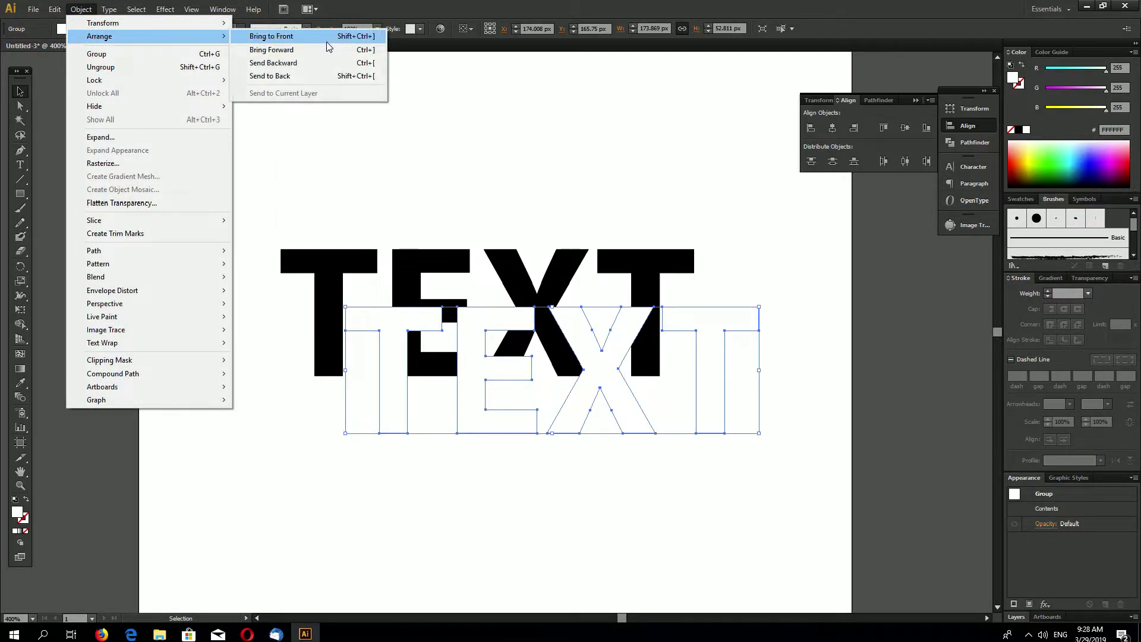
{"action": "left_click", "coordinate": [317, 77]}
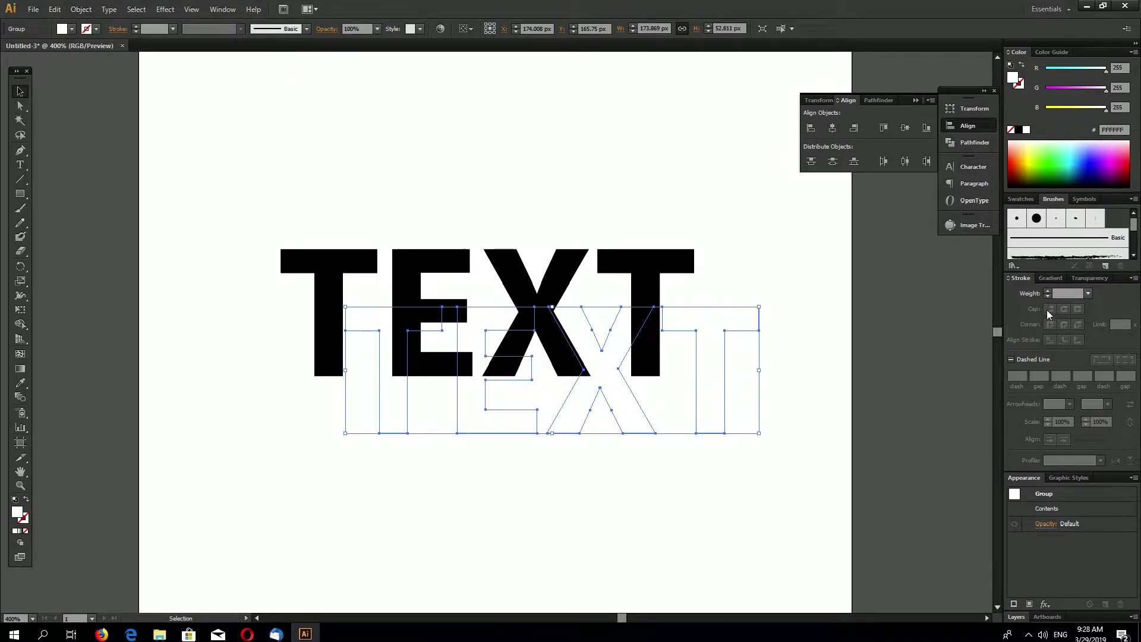
{"action": "left_click", "coordinate": [1090, 277]}
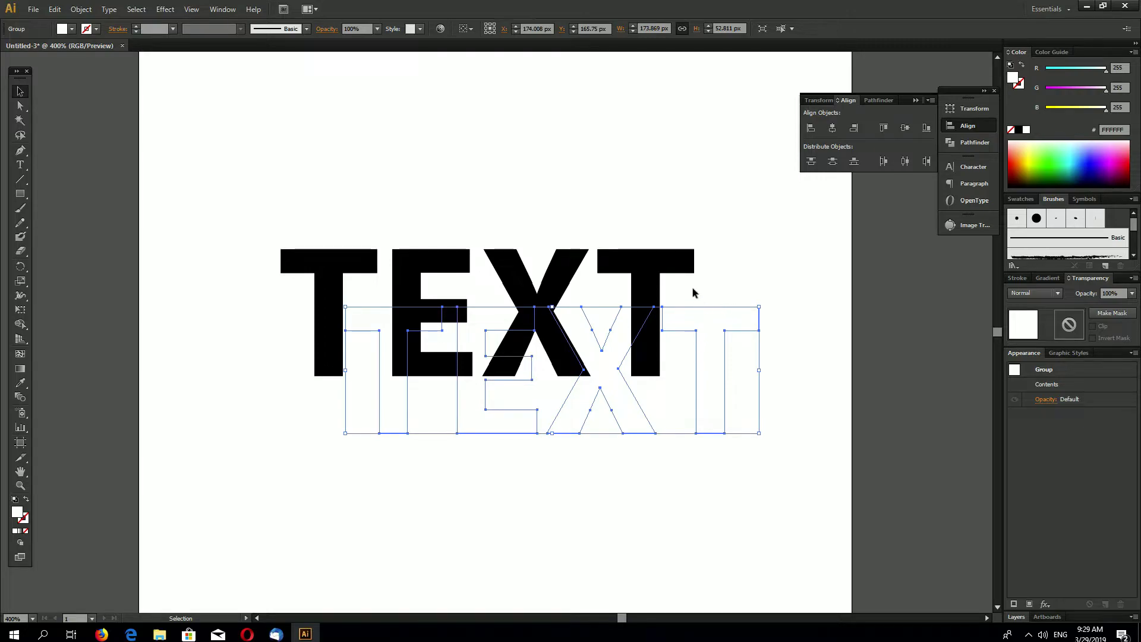
- Copy the original black text and paste the duplicate in place directly on top of it
{"action": "left_click", "coordinate": [769, 274]}
{"action": "left_click", "coordinate": [692, 294]}
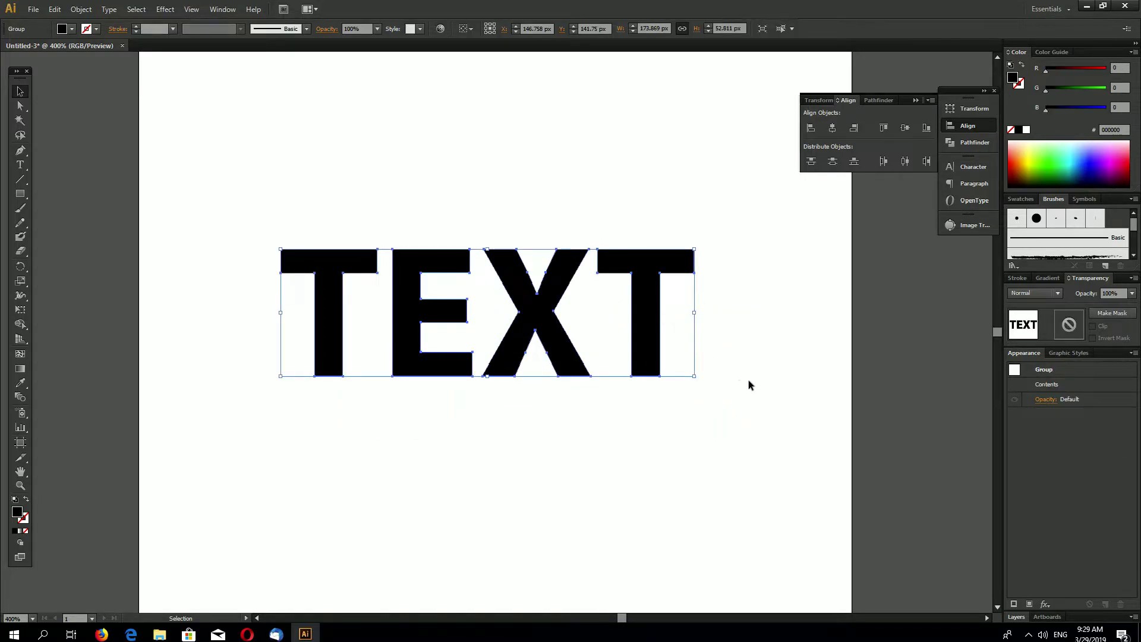
{"action": "left_click", "coordinate": [78, 8]}
{"action": "mouse_move", "coordinate": [54, 9]}
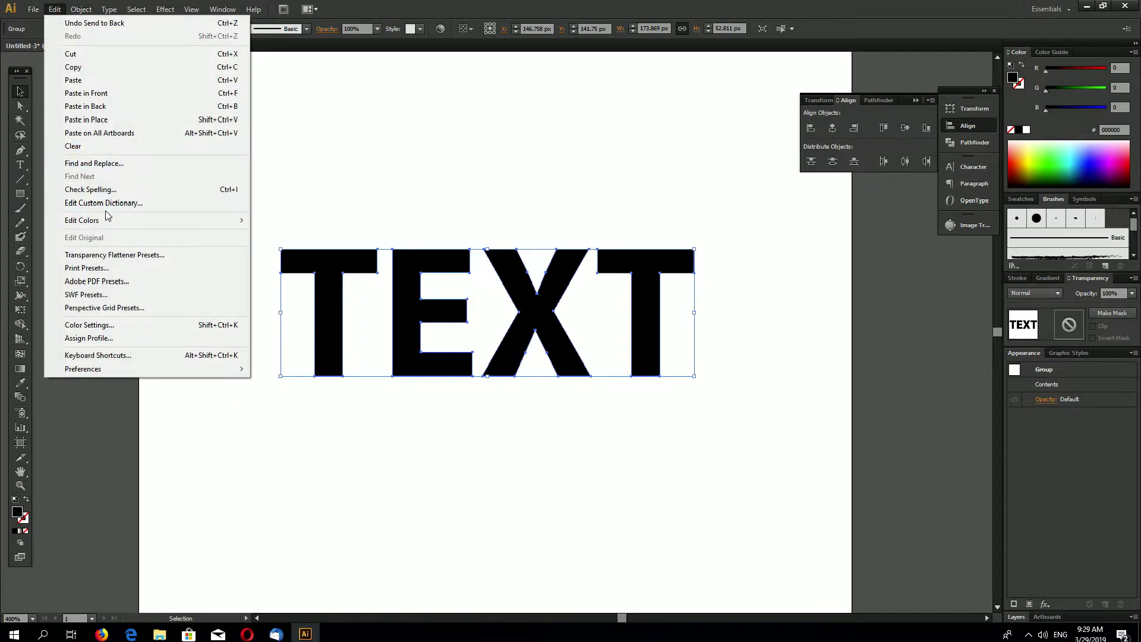
{"action": "left_click", "coordinate": [94, 67]}
{"action": "left_click", "coordinate": [54, 9]}
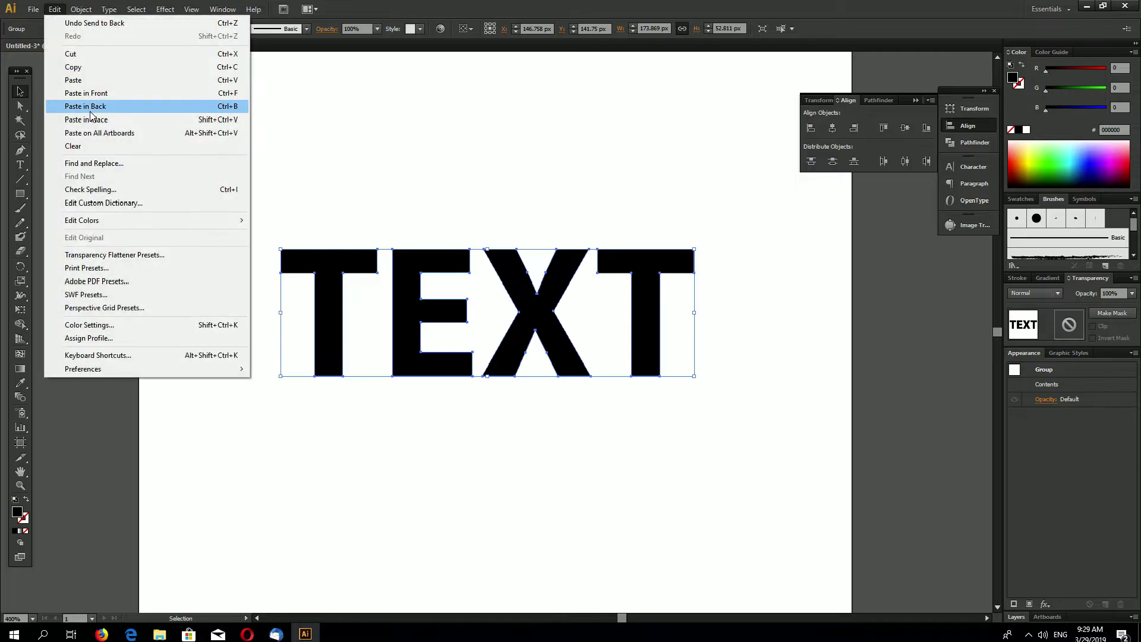
{"action": "left_click", "coordinate": [97, 121]}
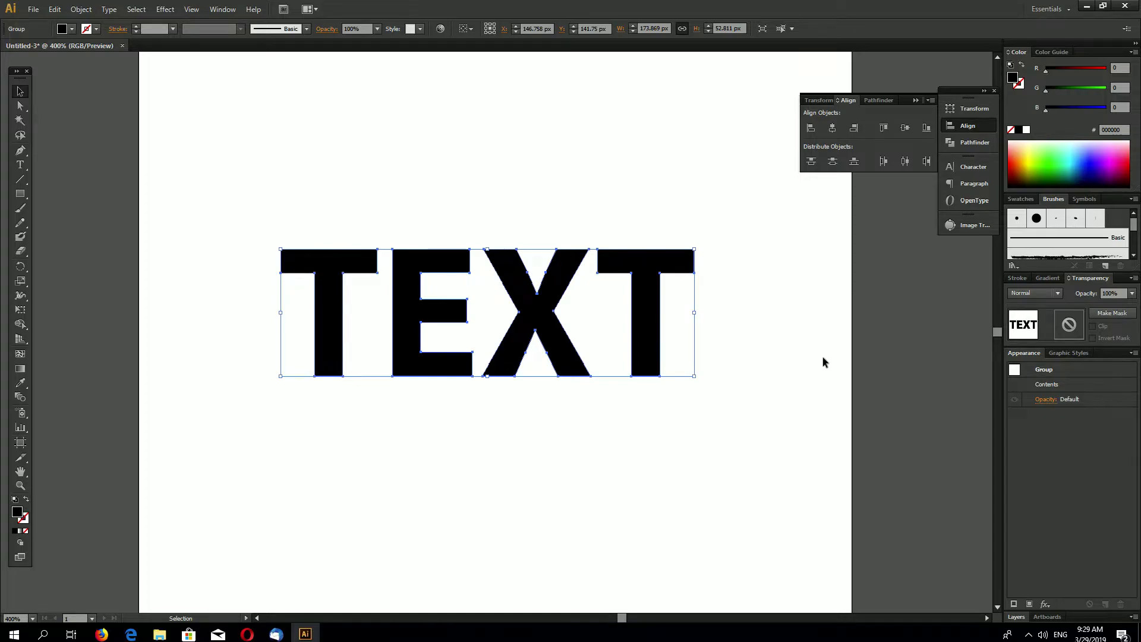
- Fill the pasted text on top with white and lock it
{"action": "left_click", "coordinate": [1027, 130]}
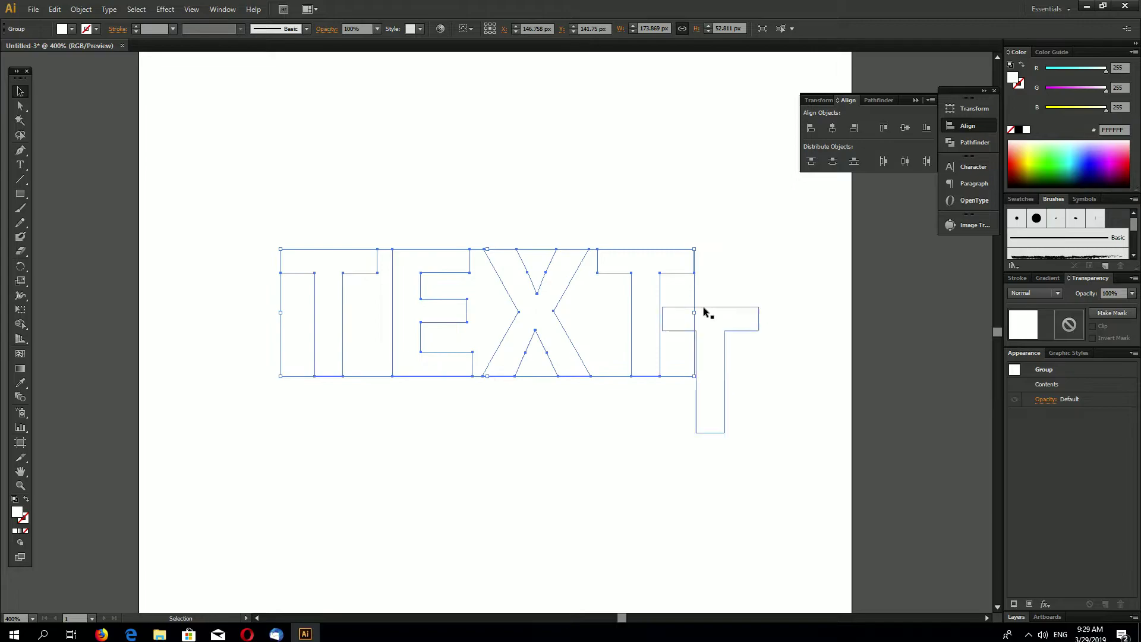
{"action": "left_click", "coordinate": [80, 9]}
{"action": "mouse_move", "coordinate": [121, 81]}
{"action": "left_click", "coordinate": [280, 81]}
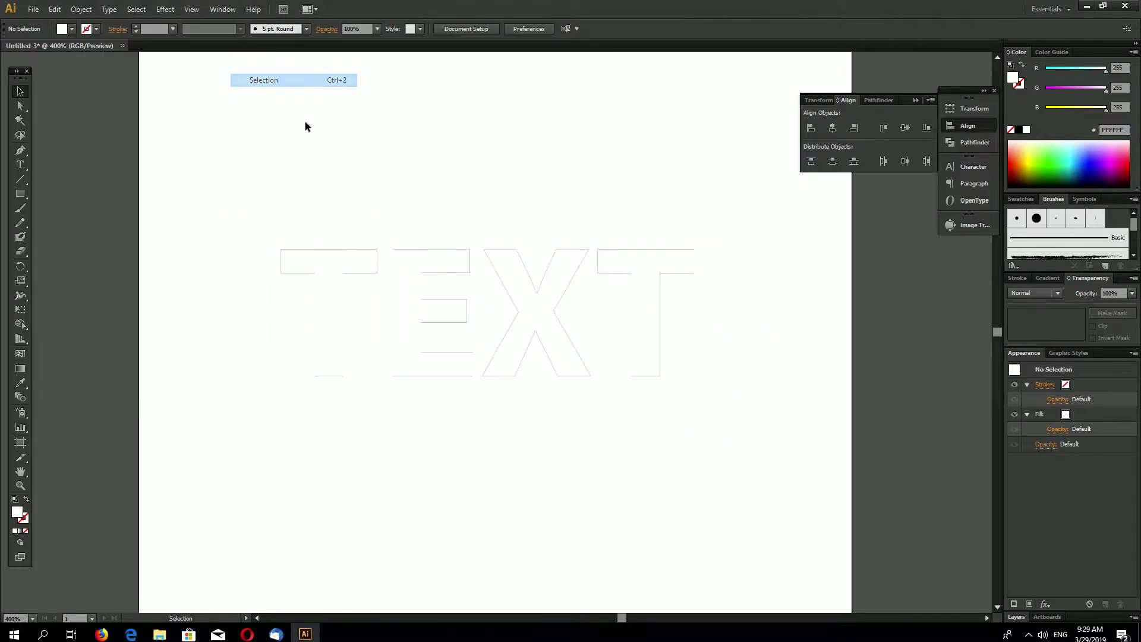
- Make a blend between the black text and the white offset copy
{"action": "left_click_drag", "start_coordinate": [179, 152], "coordinate": [807, 556]}
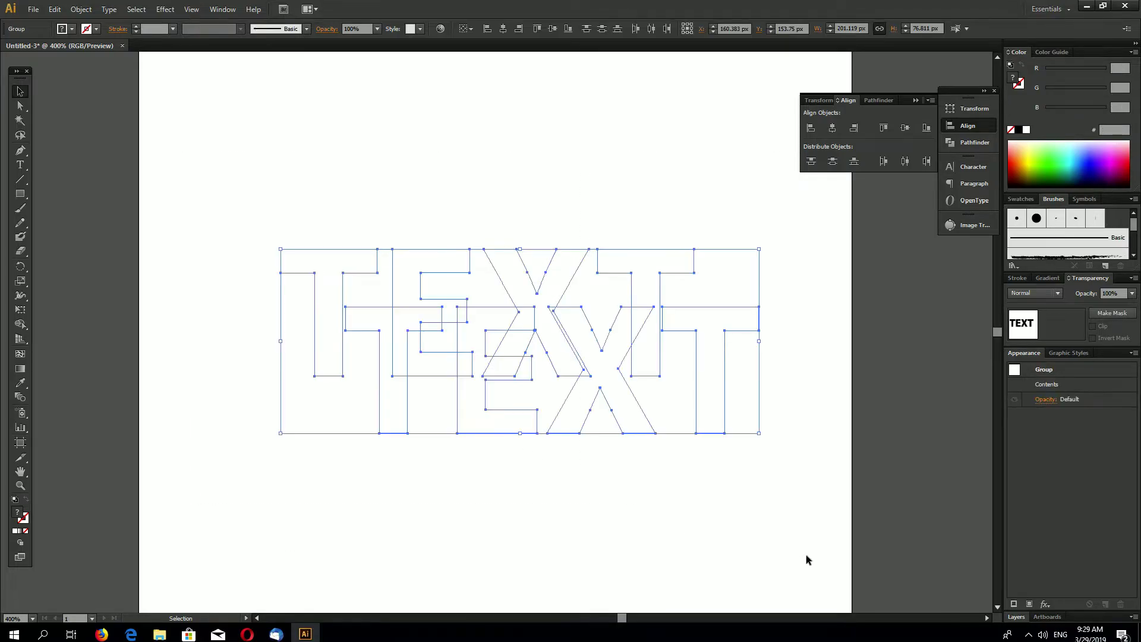
{"action": "left_click", "coordinate": [81, 9]}
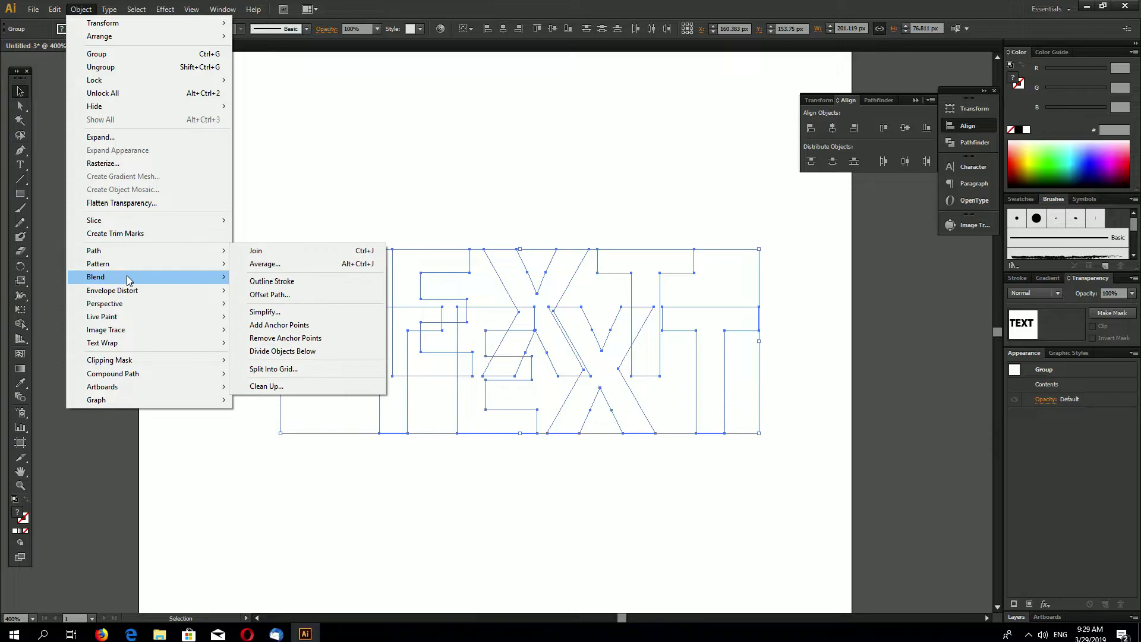
{"action": "mouse_move", "coordinate": [132, 276]}
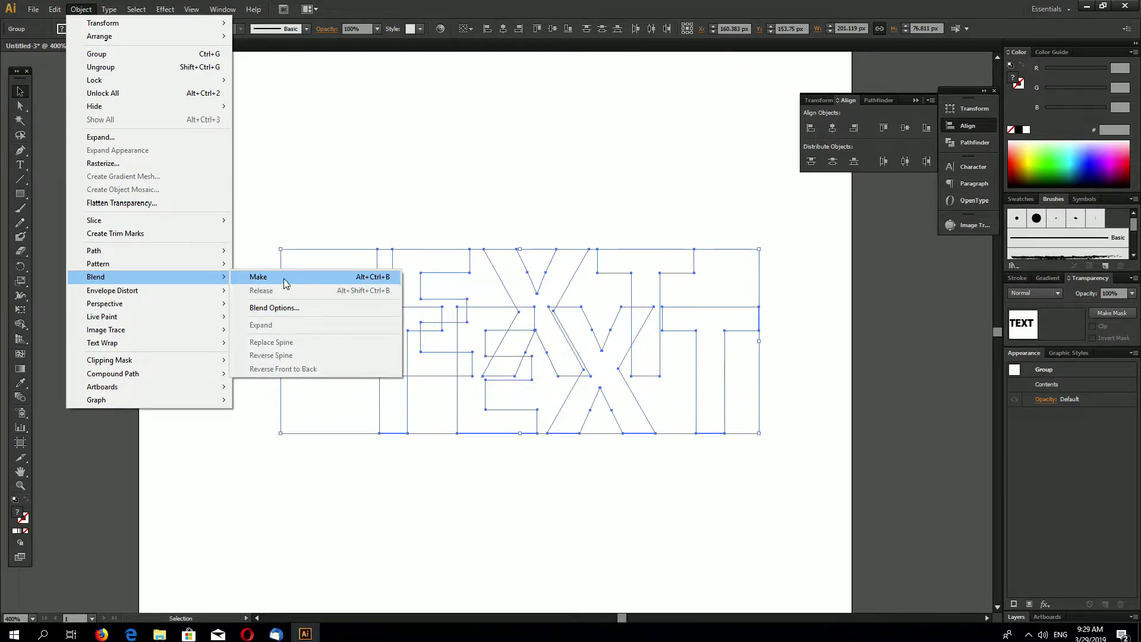
{"action": "left_click", "coordinate": [291, 277]}
- Set the blend's spacing to 100 specified steps, with the preview turned on
{"action": "left_click", "coordinate": [80, 9]}
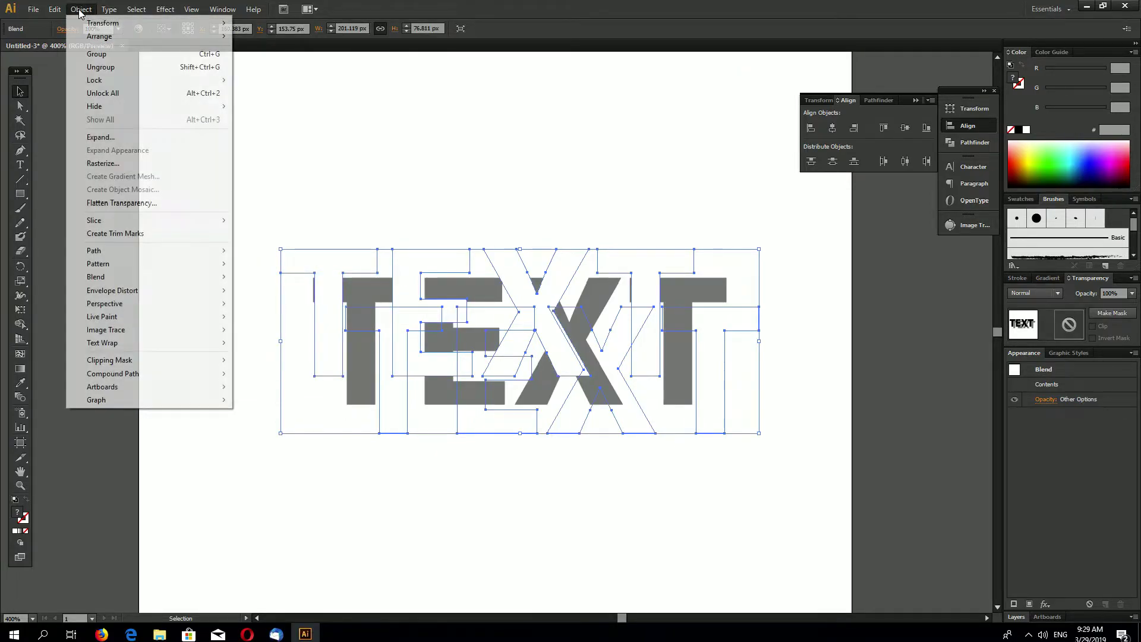
{"action": "mouse_move", "coordinate": [147, 277]}
{"action": "left_click", "coordinate": [297, 304]}
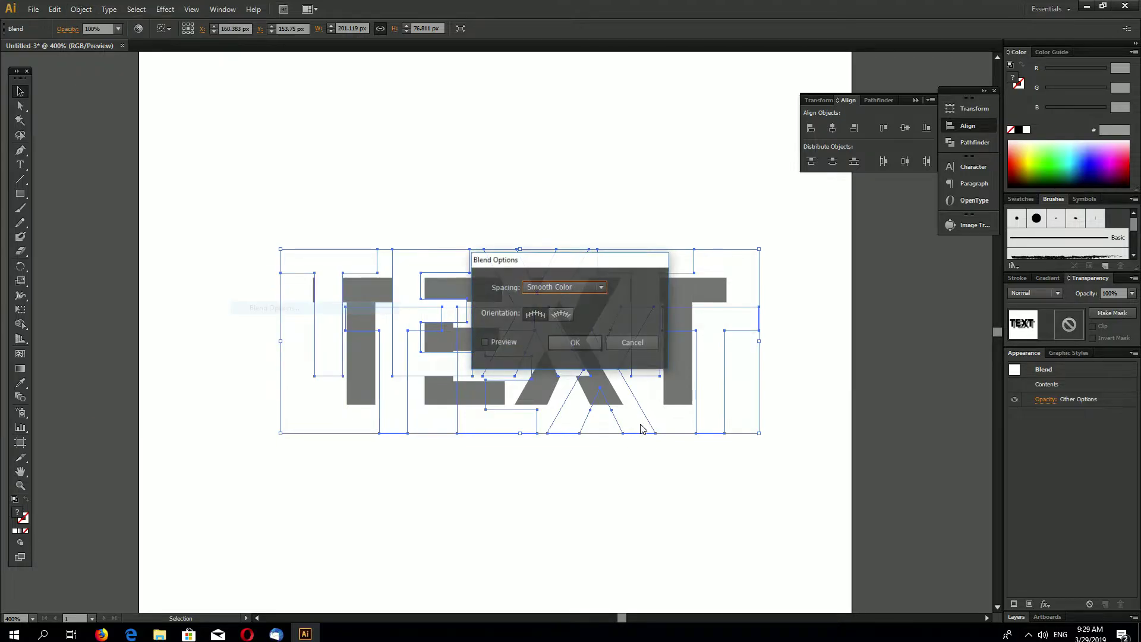
{"action": "type", "text": "10"}
{"action": "left_click", "coordinate": [505, 342]}
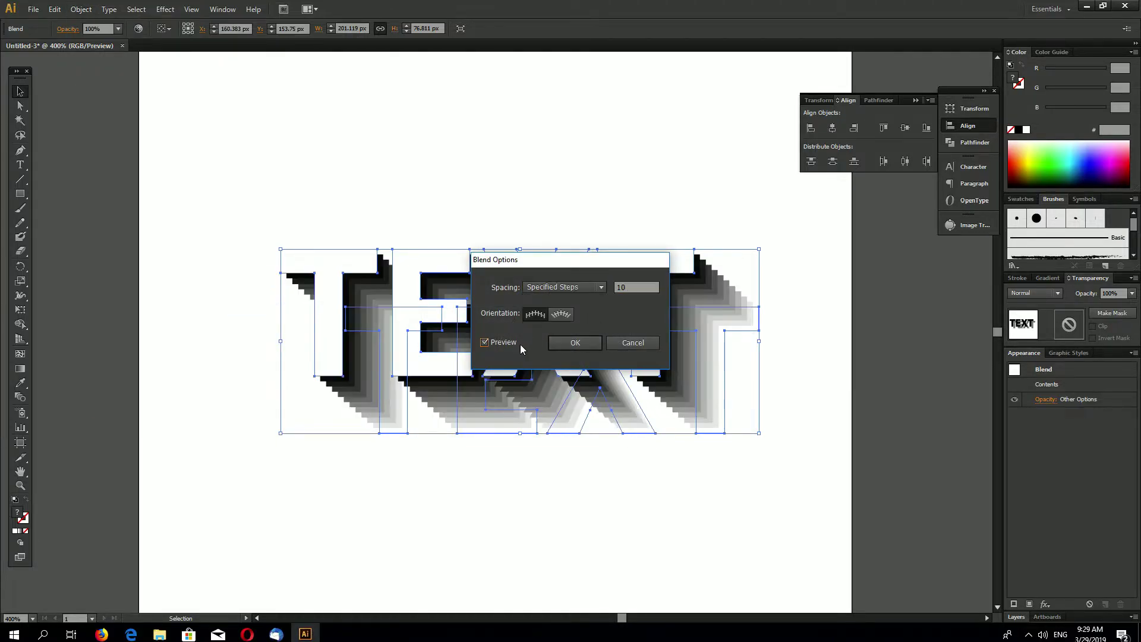
{"action": "left_click_drag", "start_coordinate": [574, 259], "coordinate": [851, 344]}
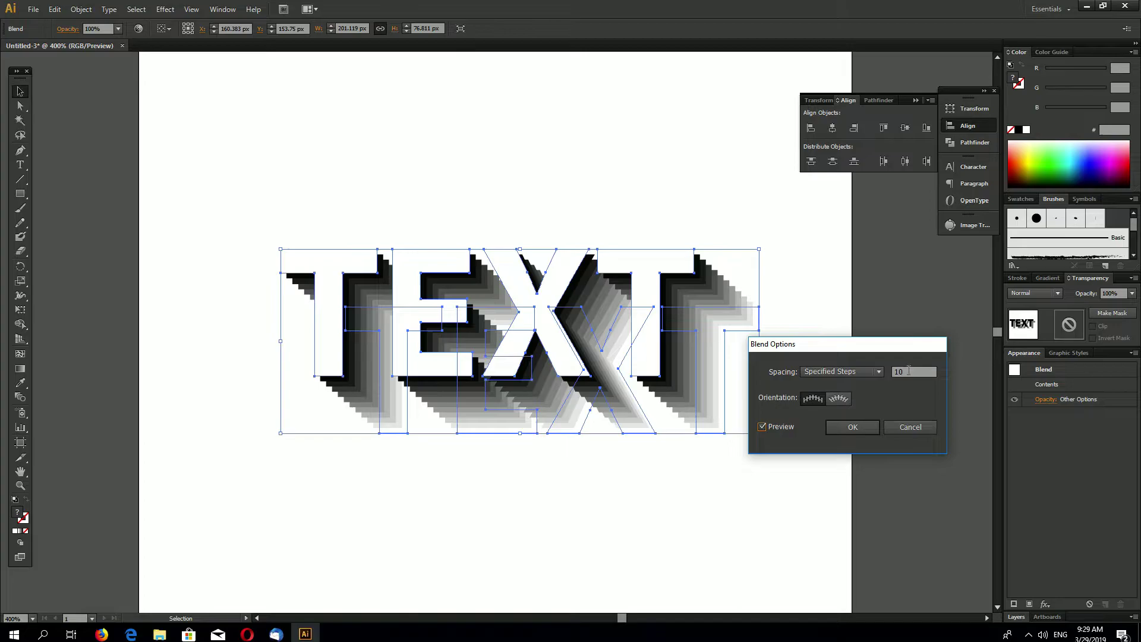
{"action": "type", "text": "0"}
{"action": "left_click", "coordinate": [788, 433]}
{"action": "left_click", "coordinate": [787, 432]}
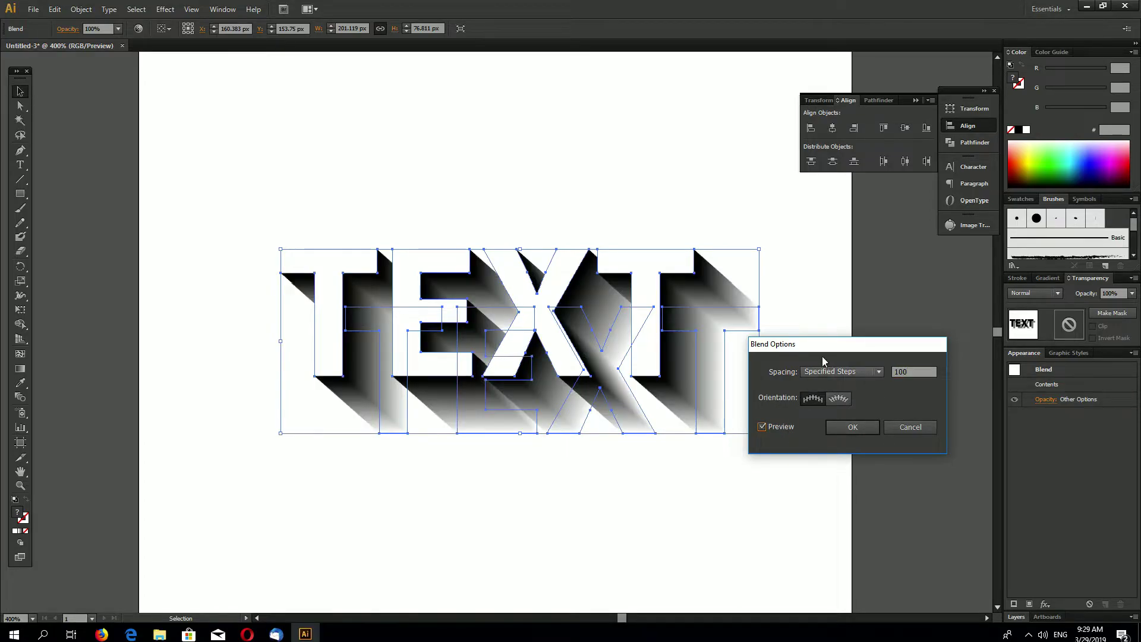
{"action": "left_click", "coordinate": [852, 427]}
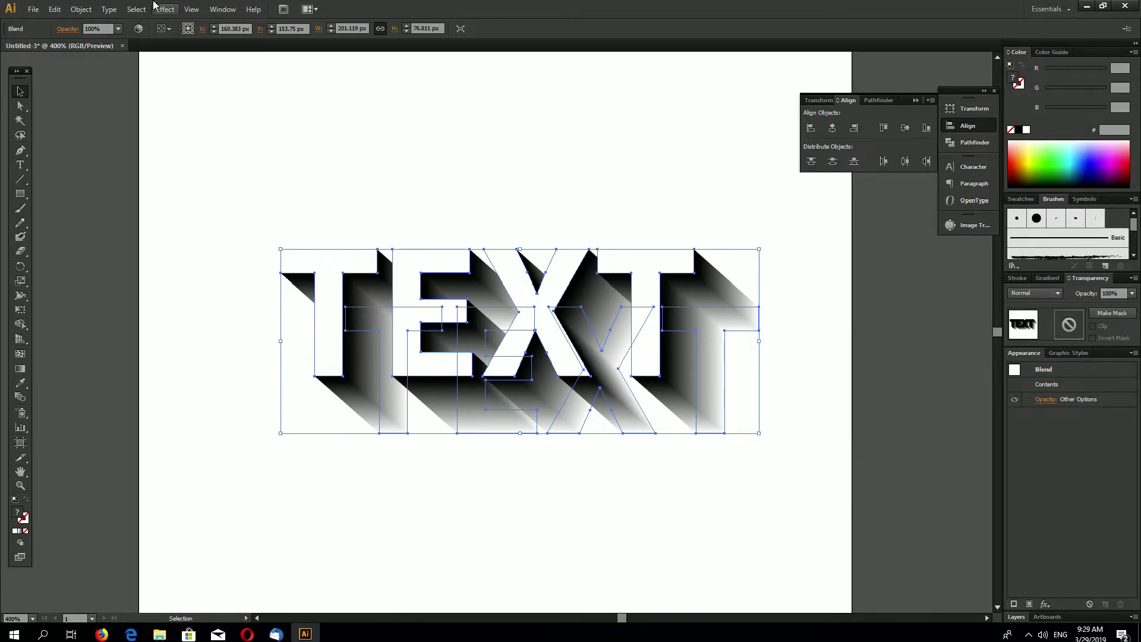
- Expand the blend with Object and Fill enabled
{"action": "left_click", "coordinate": [83, 9]}
{"action": "left_click", "coordinate": [116, 136]}
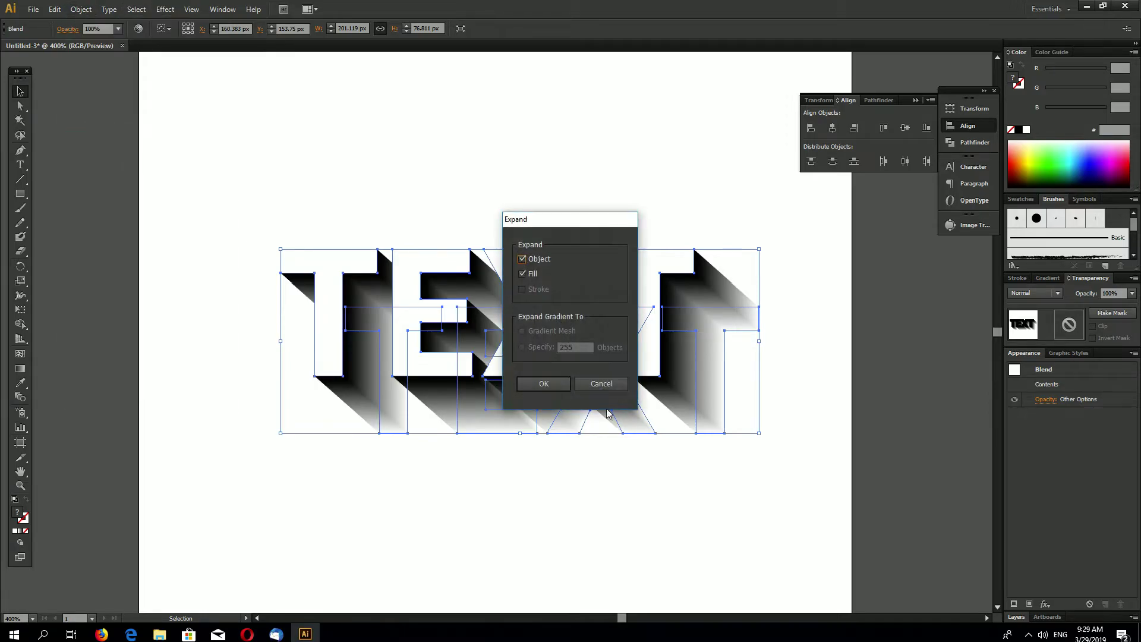
{"action": "left_click", "coordinate": [542, 385]}
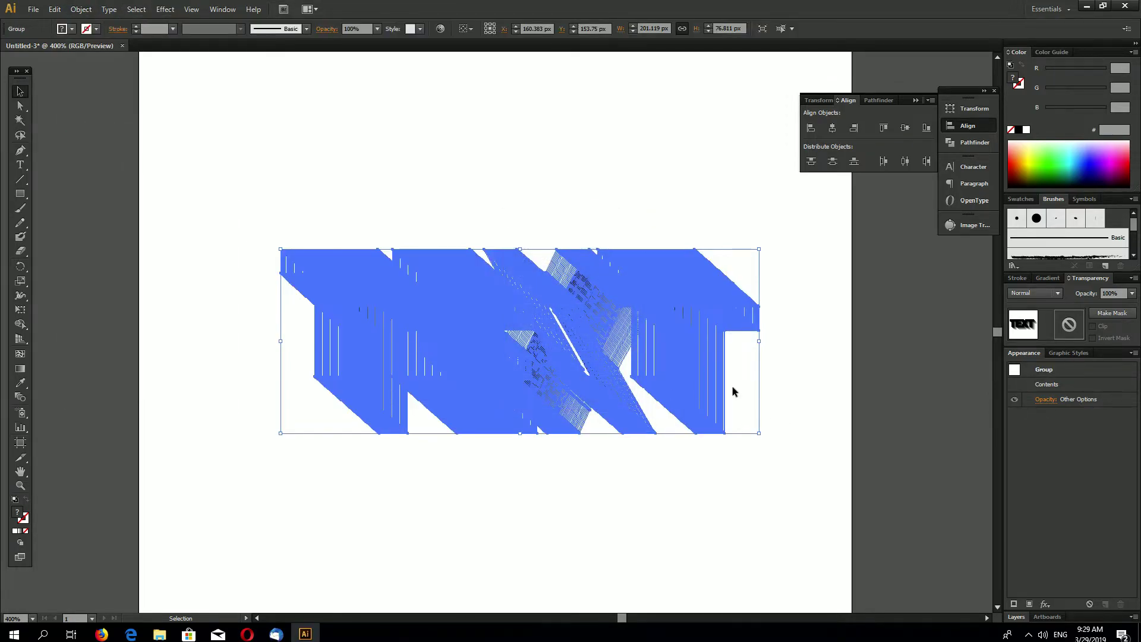
- Hide the selection edges and select the expanded shadow group
{"action": "left_click", "coordinate": [191, 10]}
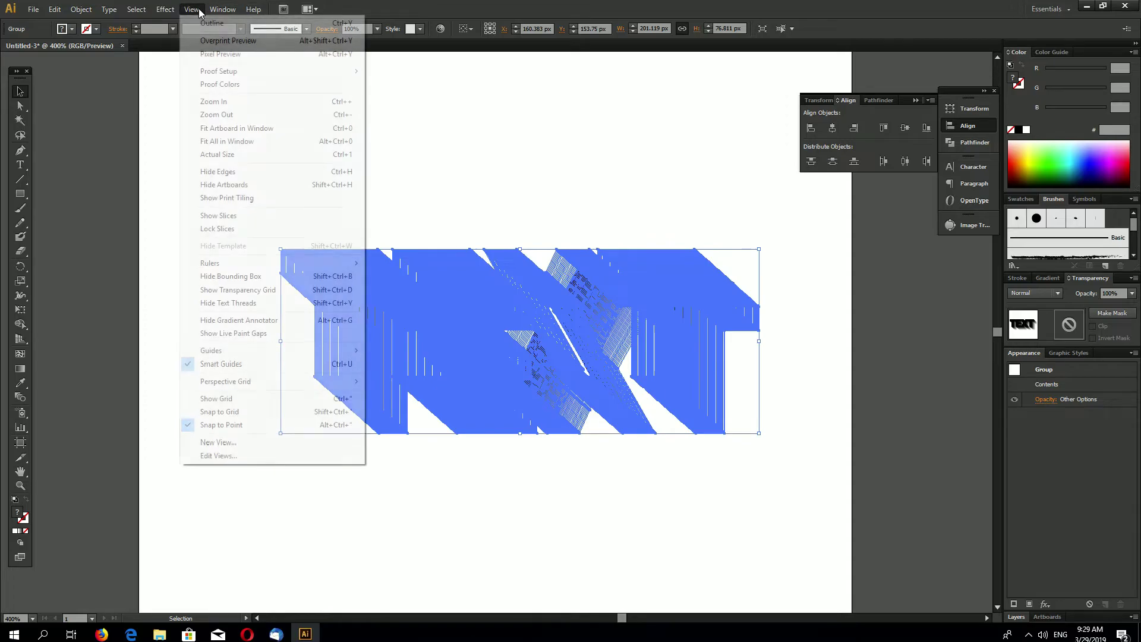
{"action": "left_click", "coordinate": [230, 173]}
{"action": "left_click", "coordinate": [776, 360]}
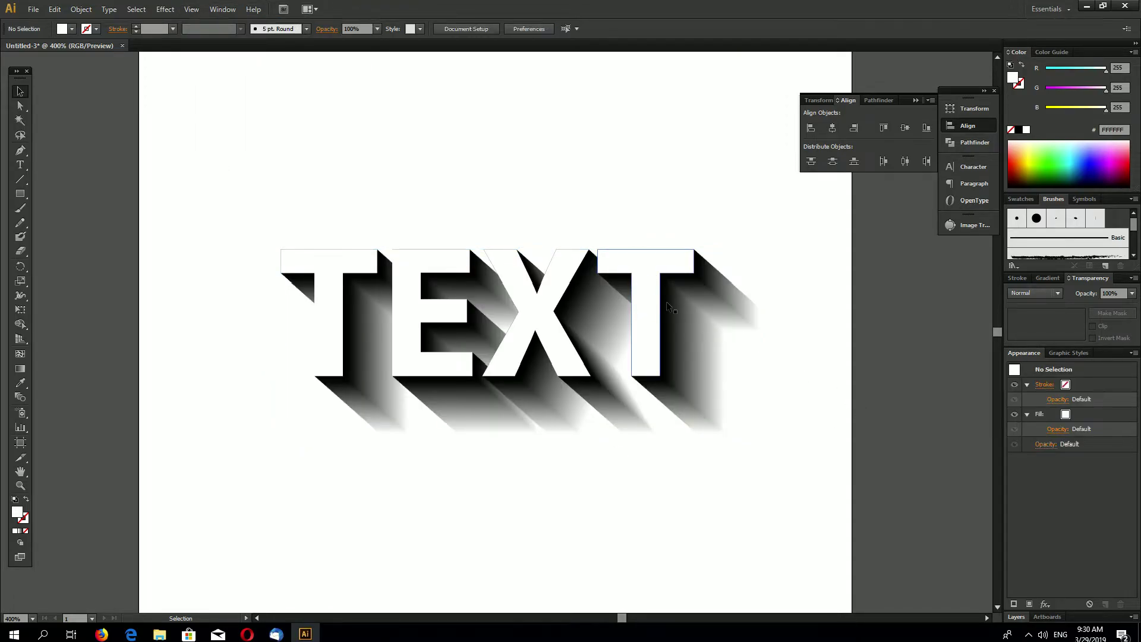
{"action": "left_click", "coordinate": [722, 398]}
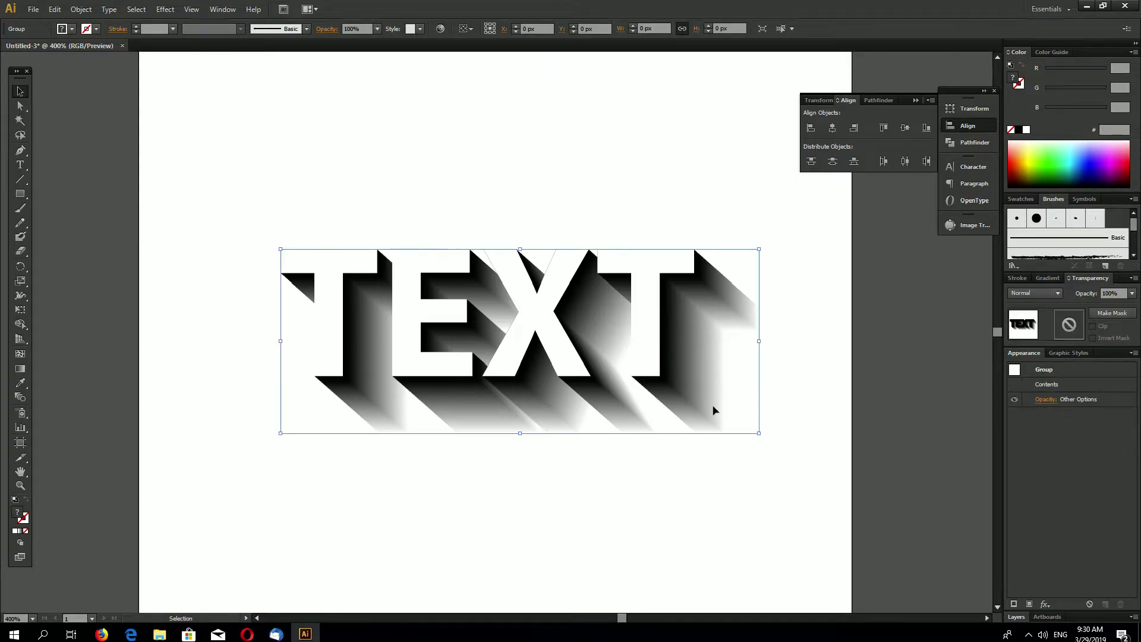
- Set the shadow group's opacity to 50% and its blending mode to Multiply
{"action": "left_click", "coordinate": [1117, 293]}
{"action": "type", "text": "50"}
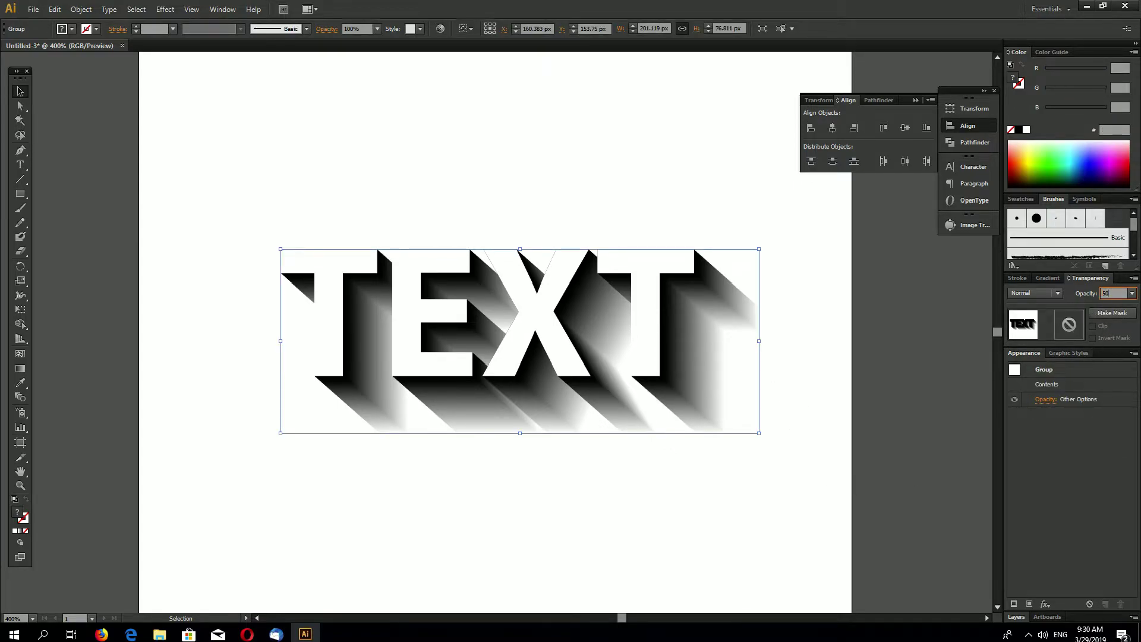
{"action": "key", "text": "Return"}
{"action": "left_click", "coordinate": [1038, 294]}
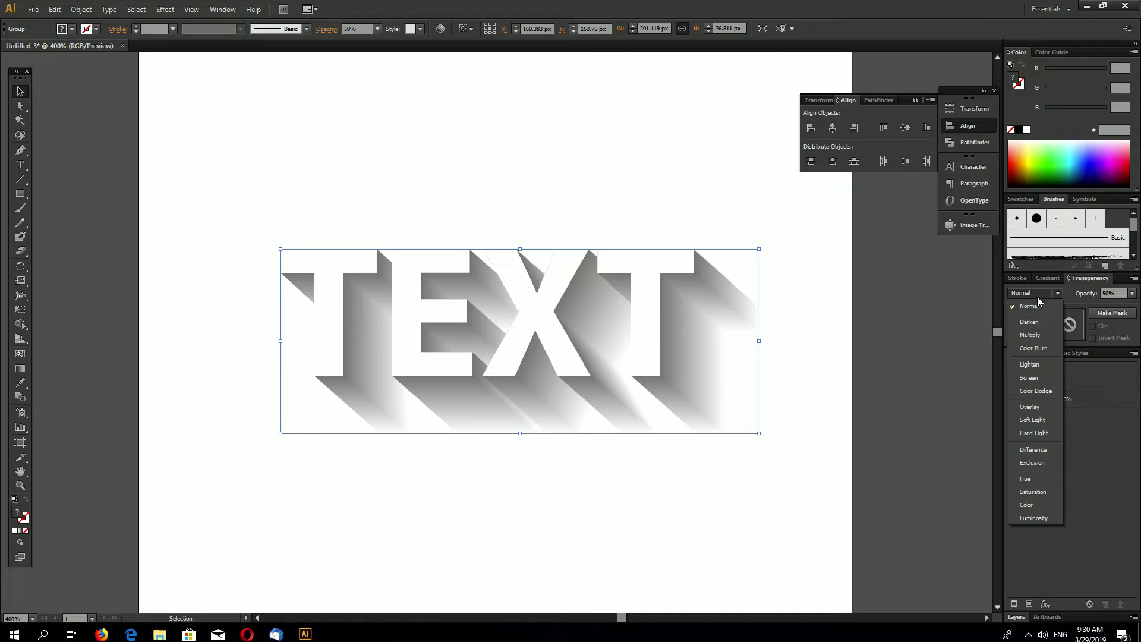
{"action": "left_click", "coordinate": [1030, 335]}
{"action": "left_click", "coordinate": [862, 409]}
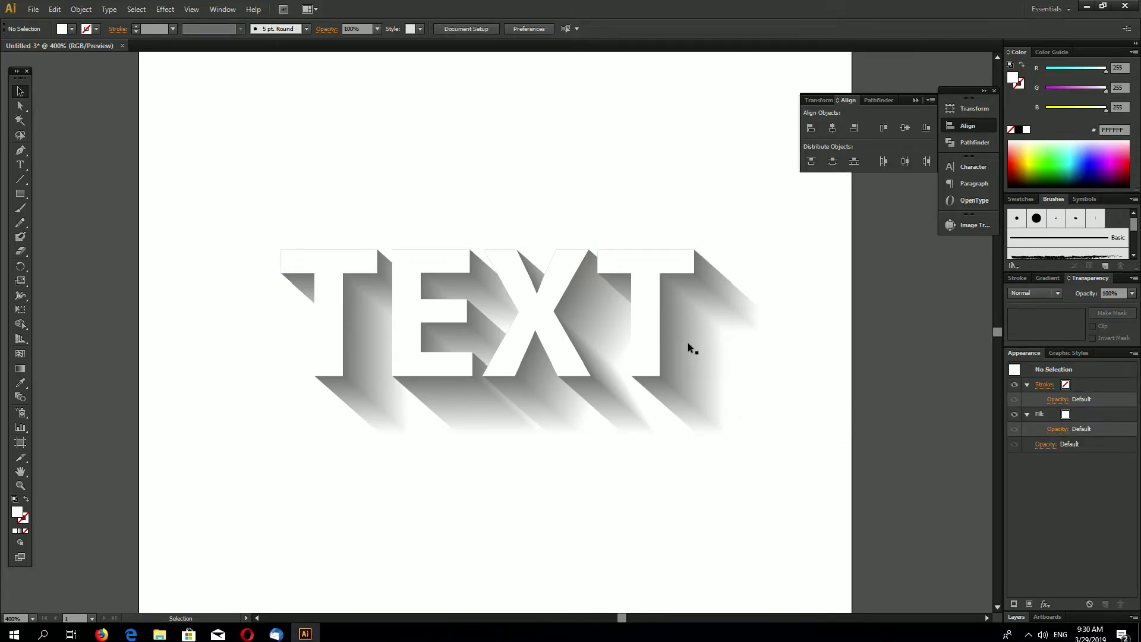
- Unlock all objects and group the white text together with its shadow
{"action": "left_click_drag", "start_coordinate": [865, 461], "coordinate": [387, 226]}
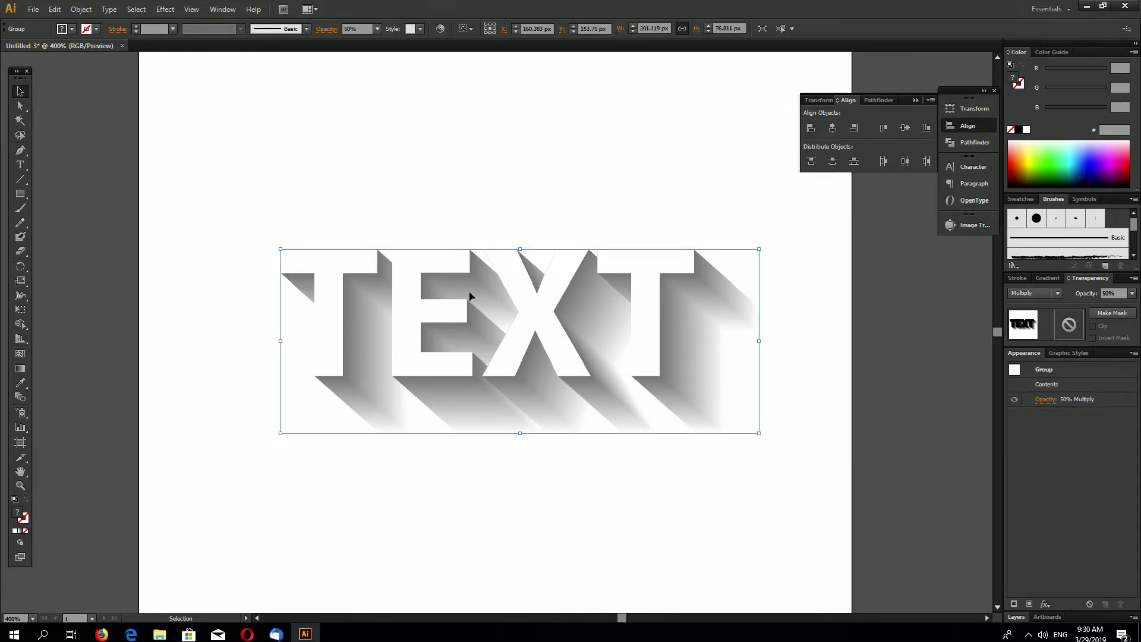
{"action": "left_click", "coordinate": [81, 8]}
{"action": "left_click", "coordinate": [113, 94]}
{"action": "left_click_drag", "start_coordinate": [204, 186], "coordinate": [589, 339]}
{"action": "right_click", "coordinate": [588, 338]}
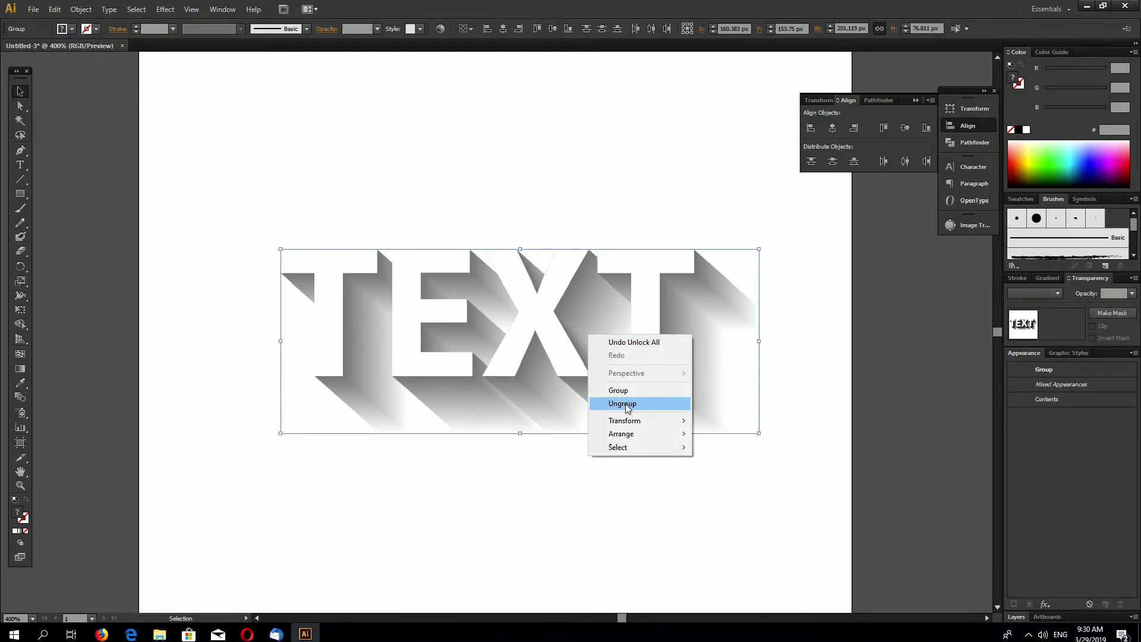
{"action": "left_click", "coordinate": [618, 390]}
- Place two trial copies of the TEXT group overlapping the original and delete both copies
{"action": "left_click_drag", "start_coordinate": [557, 361], "coordinate": [689, 274]}
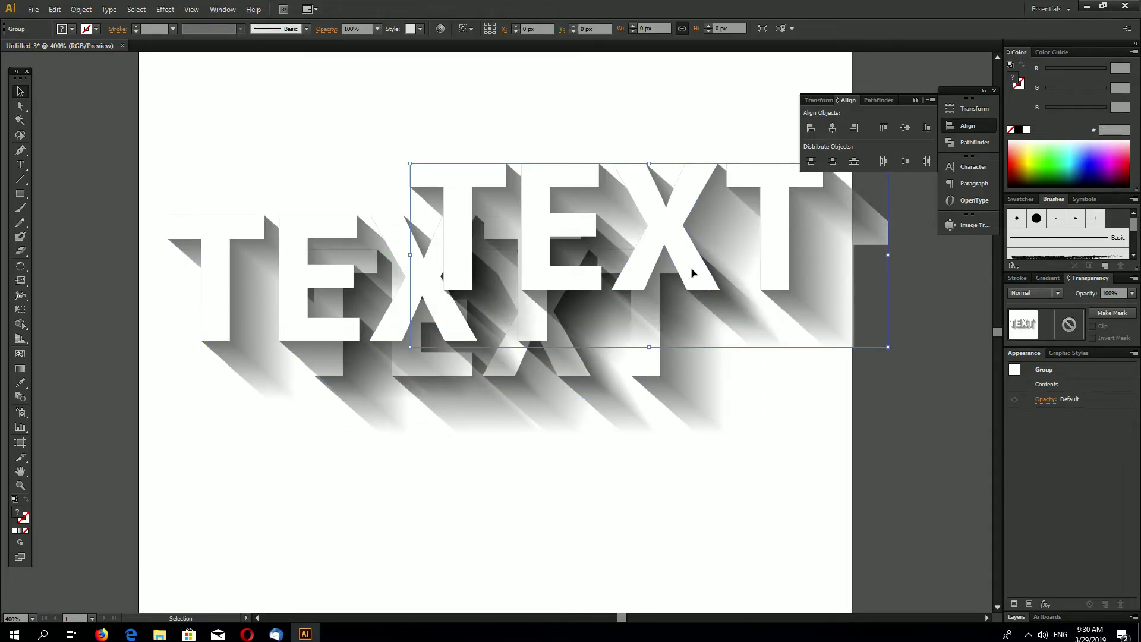
{"action": "key", "text": "Delete"}
{"action": "left_click", "coordinate": [437, 293]}
{"action": "key", "text": "Delete"}
- Scale the TEXT group up proportionally to about 272 by 104 px, keeping its bottom edge in place
{"action": "key", "text": "ctrl+minus"}
{"action": "key", "text": "ctrl+minus"}
{"action": "key", "text": "ctrl+minus"}
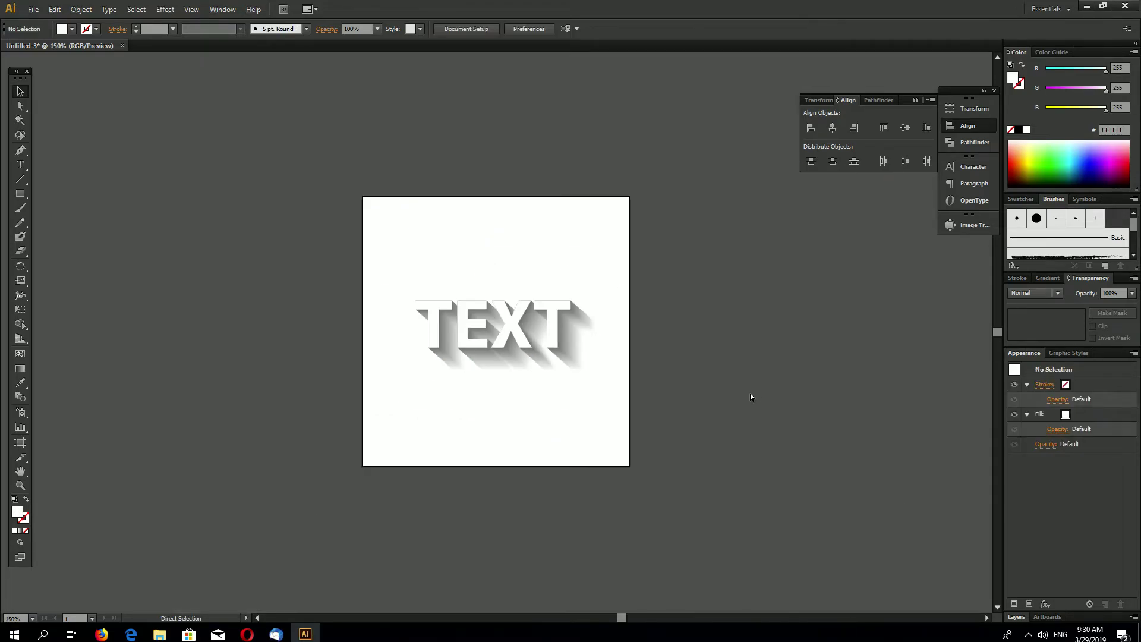
{"action": "key", "text": "ctrl+plus"}
{"action": "key", "text": "ctrl+plus"}
{"action": "left_click_drag", "start_coordinate": [256, 415], "coordinate": [826, 229]}
{"action": "left_click_drag", "start_coordinate": [513, 262], "coordinate": [512, 219]}
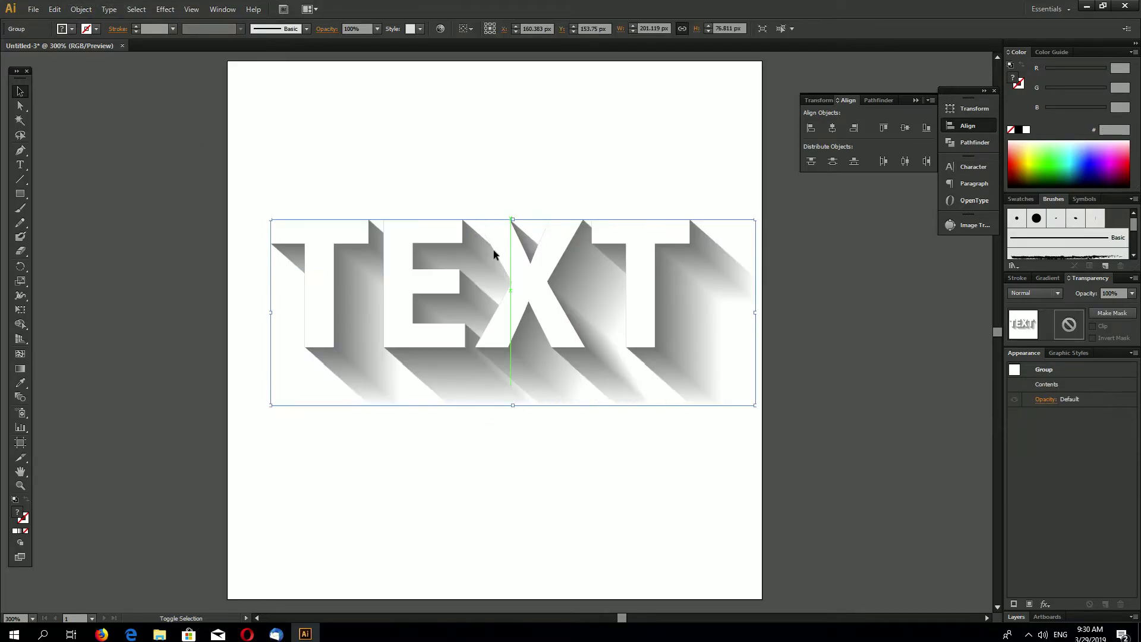
- Nudge the enlarged TEXT group 10 px left and 20 px down toward the artboard's centre
{"action": "key", "text": "shift+Left"}
{"action": "key", "text": "shift+Down"}
{"action": "key", "text": "shift+Down"}
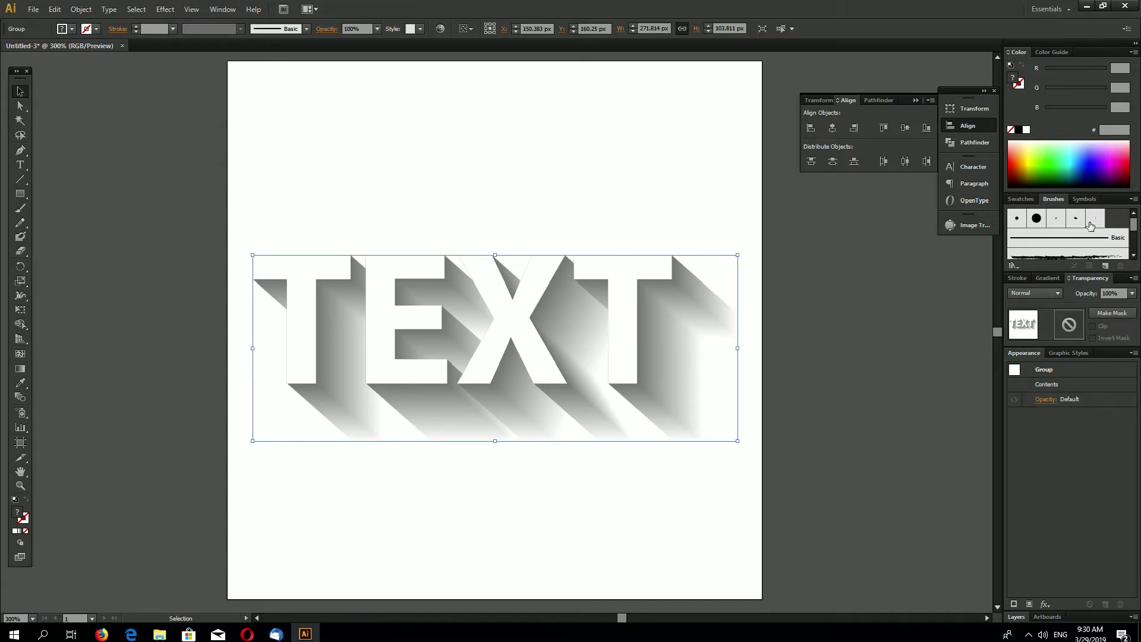
- Show the document's available graphic styles
{"action": "left_click", "coordinate": [222, 9]}
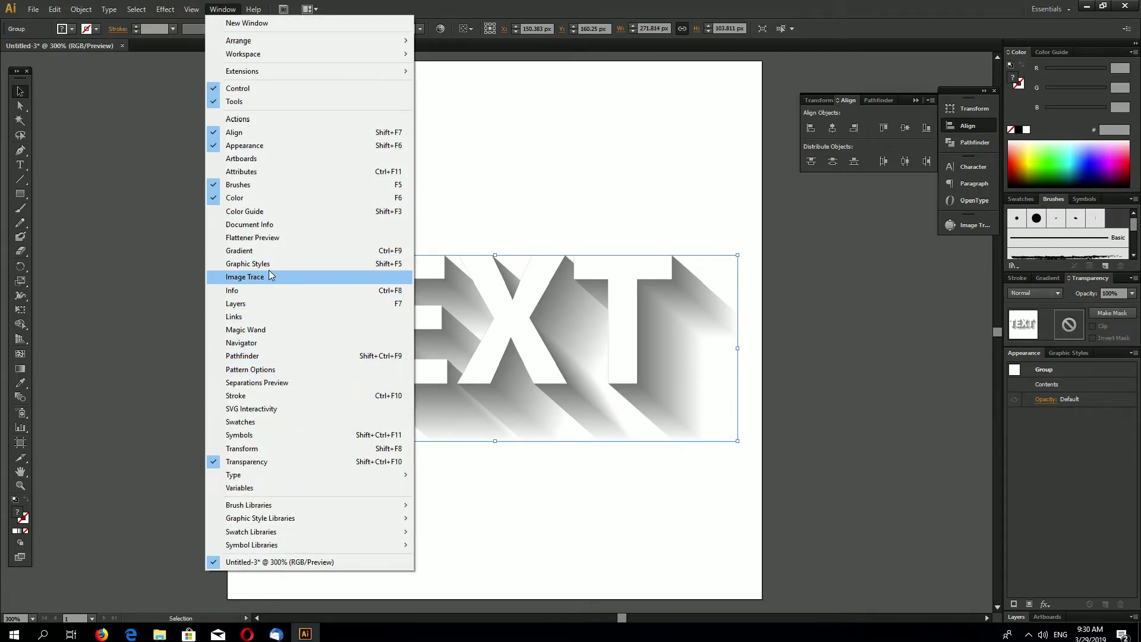
{"action": "left_click", "coordinate": [247, 263]}
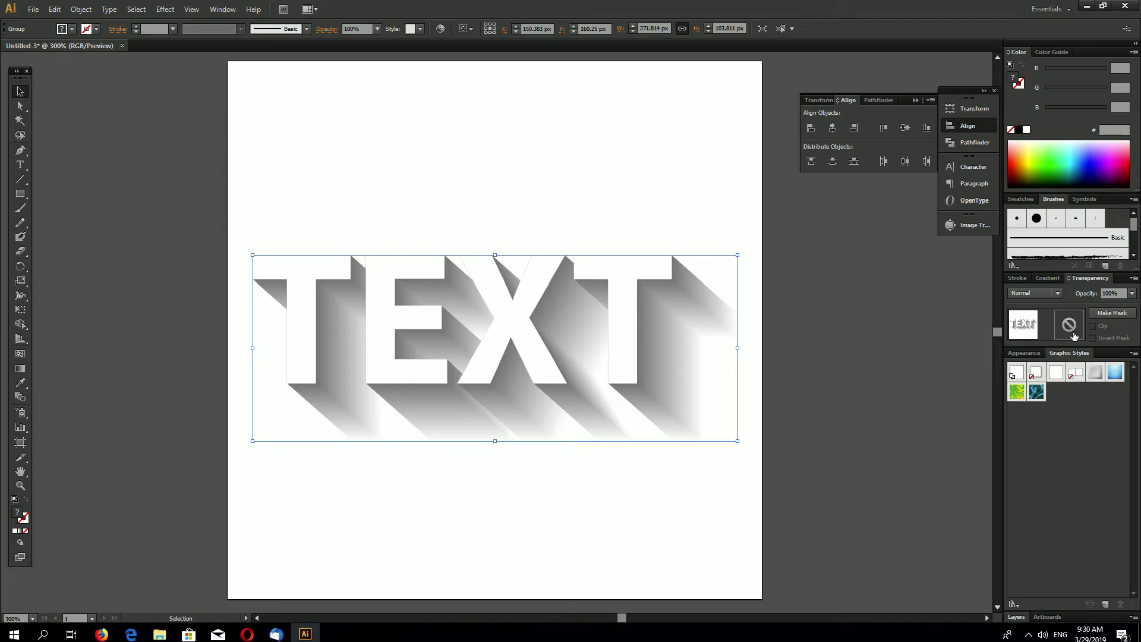